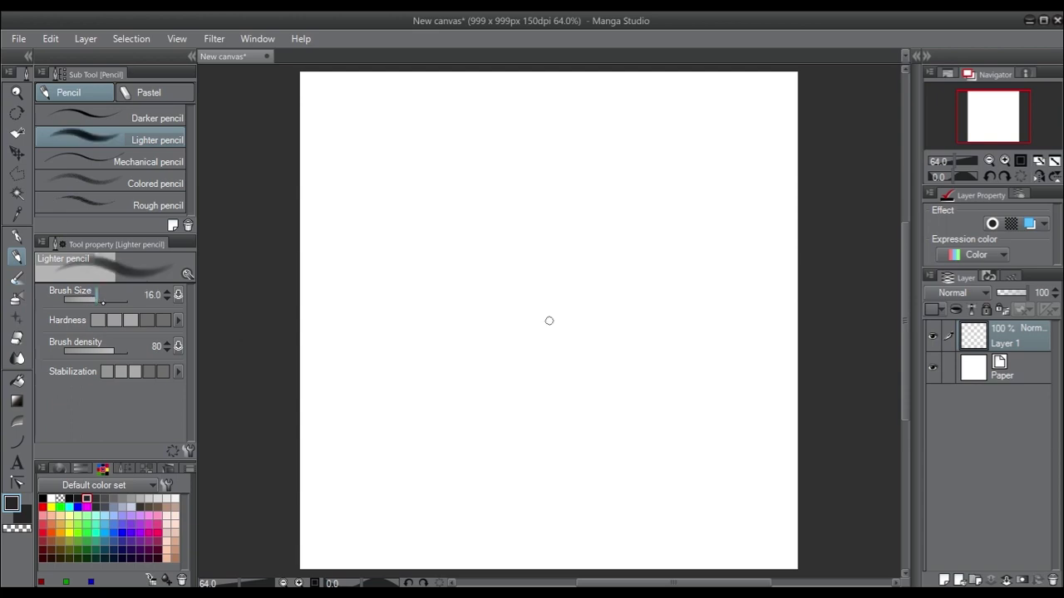
Enlarge the Lighter pencil to brush size 60.2 and rough out a round head with a small torso beneath it.
drag(524, 131, 502, 267)
key(ctrl+z)
key(bracketright)
key(bracketright)
key(bracketright)
key(bracketright)
mouse_move(522, 134)
mouse_down()
mouse_move(502, 156)
mouse_move(569, 134)
mouse_move(616, 156)
mouse_move(524, 195)
mouse_move(615, 207)
mouse_move(594, 128)
mouse_move(531, 232)
mouse_move(536, 275)
mouse_move(507, 230)
mouse_move(562, 274)
mouse_up()
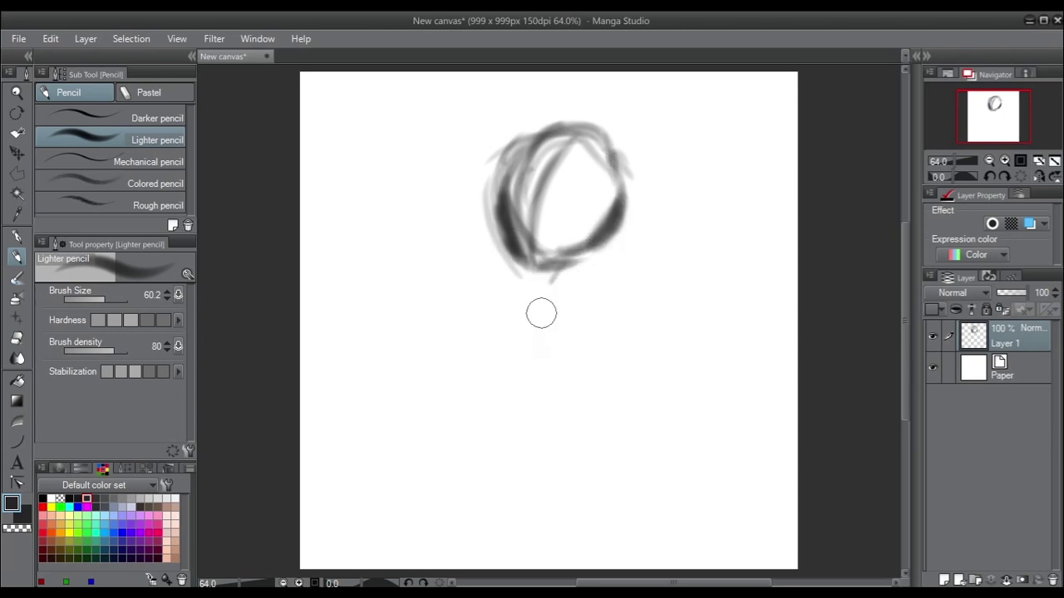
mouse_move(499, 250)
mouse_down()
mouse_move(572, 338)
mouse_move(552, 328)
mouse_move(558, 353)
mouse_up()
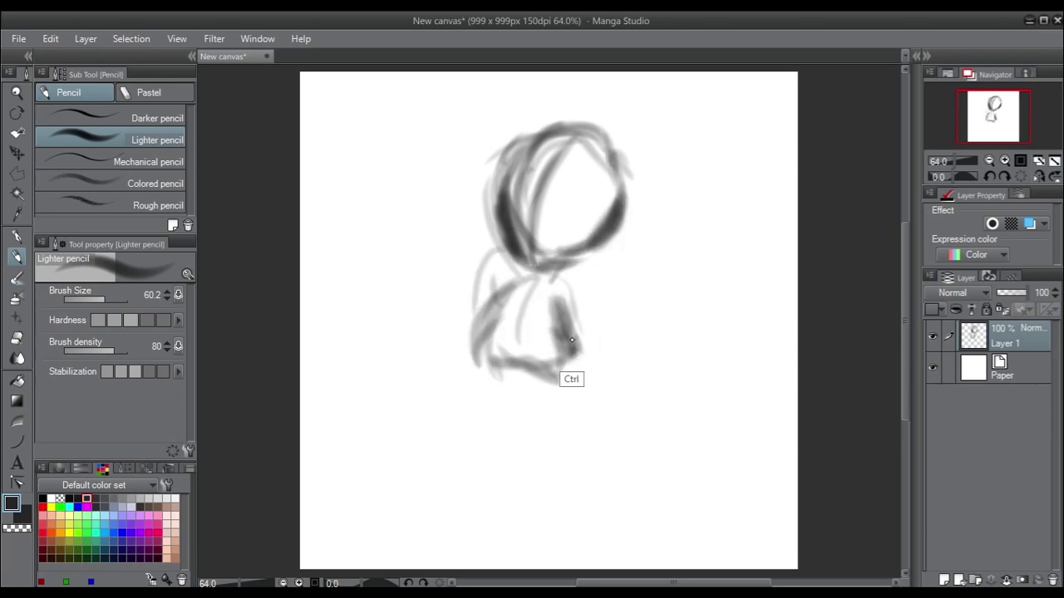
Try to scale down the head-and-torso sketch with a transform, and clear the layer.
key(ctrl+t)
drag(632, 397, 574, 301)
key(Return)
mouse_move(610, 117)
mouse_down()
mouse_move(551, 546)
mouse_move(489, 339)
mouse_move(589, 364)
mouse_move(506, 458)
mouse_move(527, 546)
mouse_move(540, 398)
mouse_move(523, 573)
mouse_move(480, 299)
mouse_move(465, 399)
mouse_up()
key(Delete)
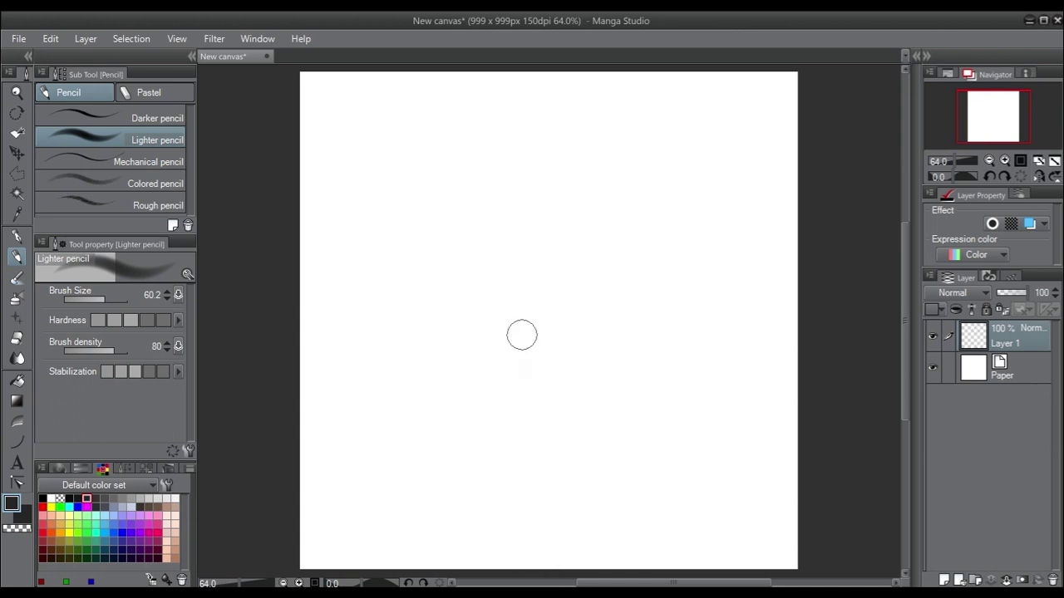
Sketch a flame-shaped head with a round eye and neck lines at brush size 20.3, and clear the layer.
mouse_move(494, 445)
mouse_down()
mouse_move(533, 256)
mouse_move(604, 413)
mouse_up()
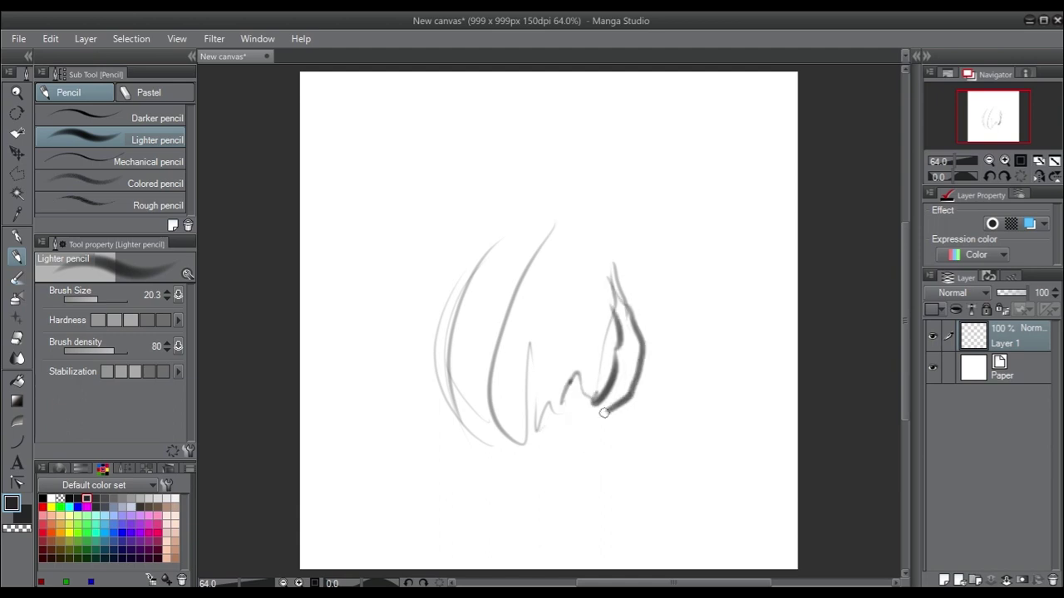
mouse_move(425, 376)
mouse_down()
mouse_move(487, 307)
mouse_move(485, 448)
mouse_up()
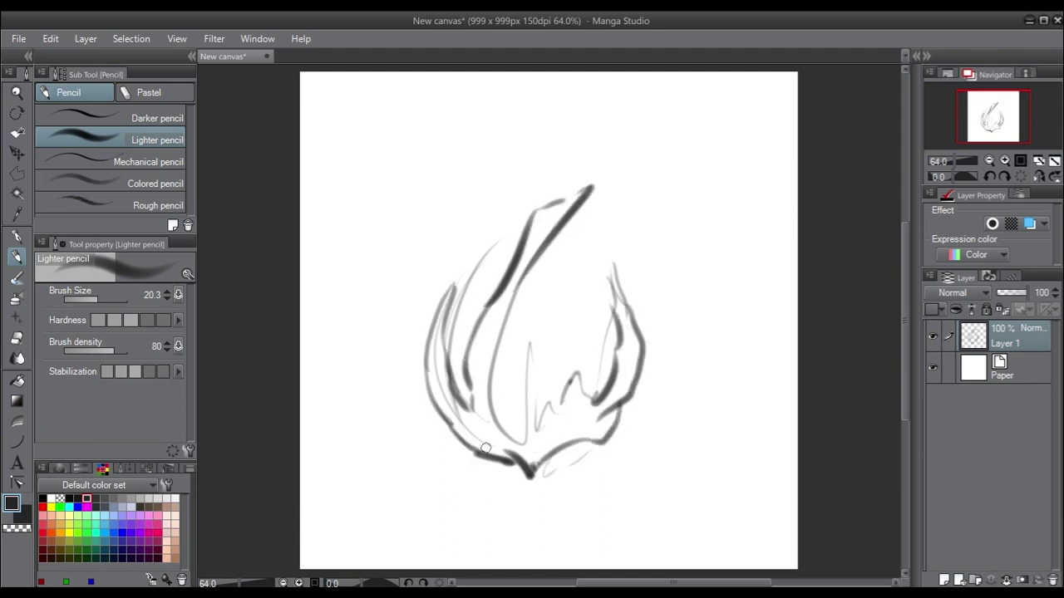
mouse_move(548, 363)
mouse_down()
mouse_move(623, 247)
mouse_move(672, 338)
mouse_move(608, 129)
mouse_move(522, 403)
mouse_move(529, 305)
mouse_up()
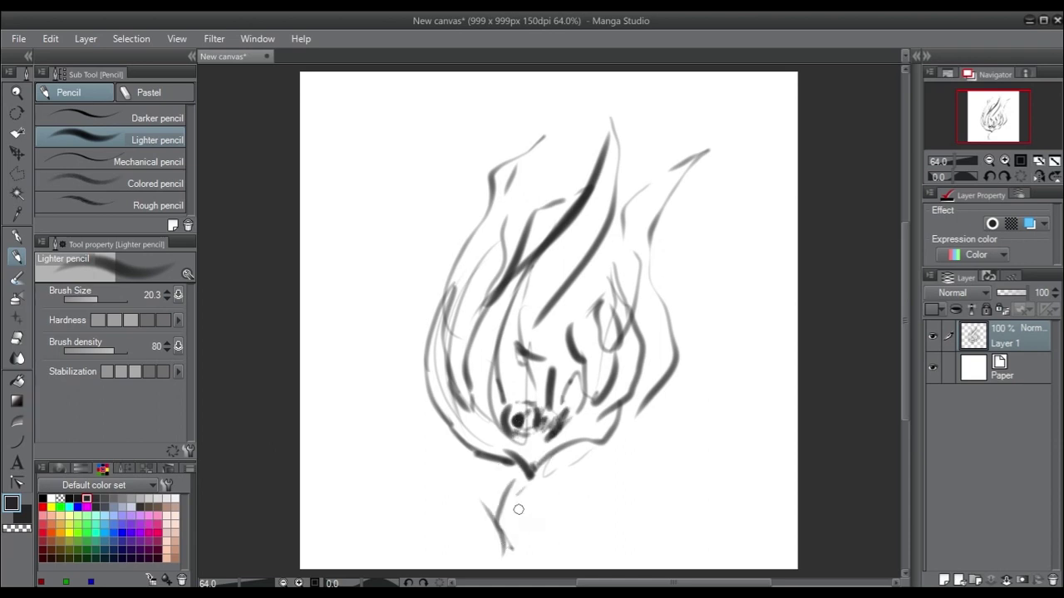
mouse_move(517, 510)
mouse_down()
mouse_move(687, 447)
mouse_move(503, 555)
mouse_up()
mouse_move(471, 444)
mouse_down()
mouse_move(485, 470)
mouse_move(536, 480)
mouse_up()
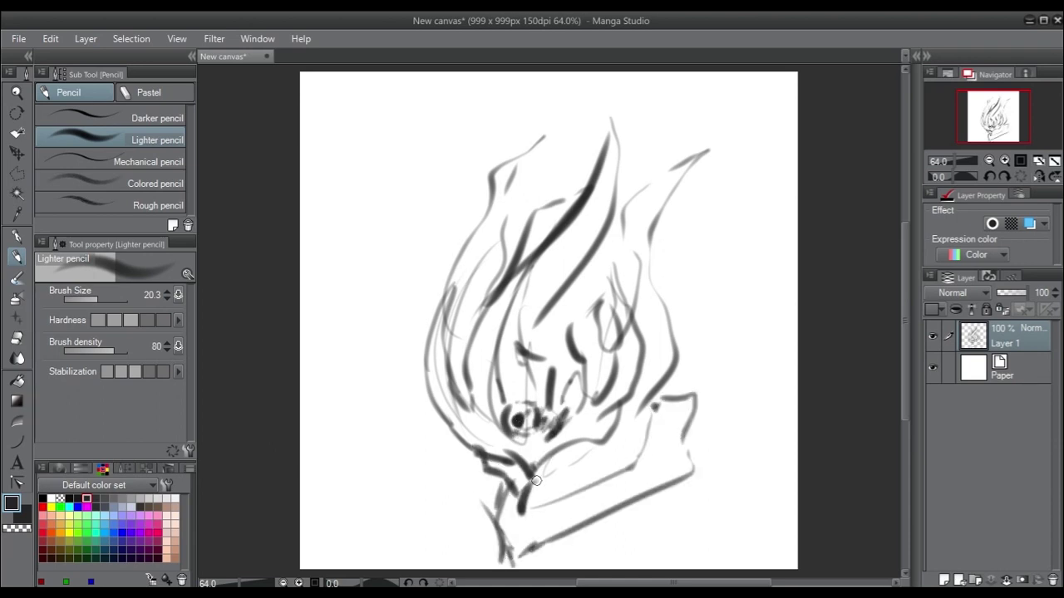
key(Delete)
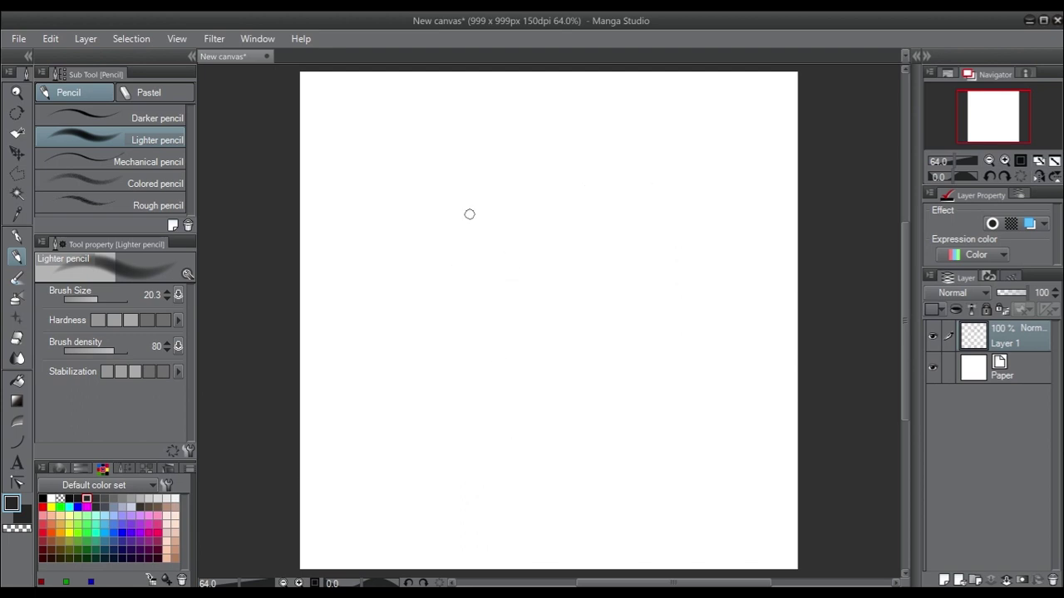
Draw a few loose short marks and dots across the canvas, and clear the layer.
drag(401, 222, 415, 262)
click(445, 308)
drag(533, 354, 629, 387)
drag(548, 406, 532, 440)
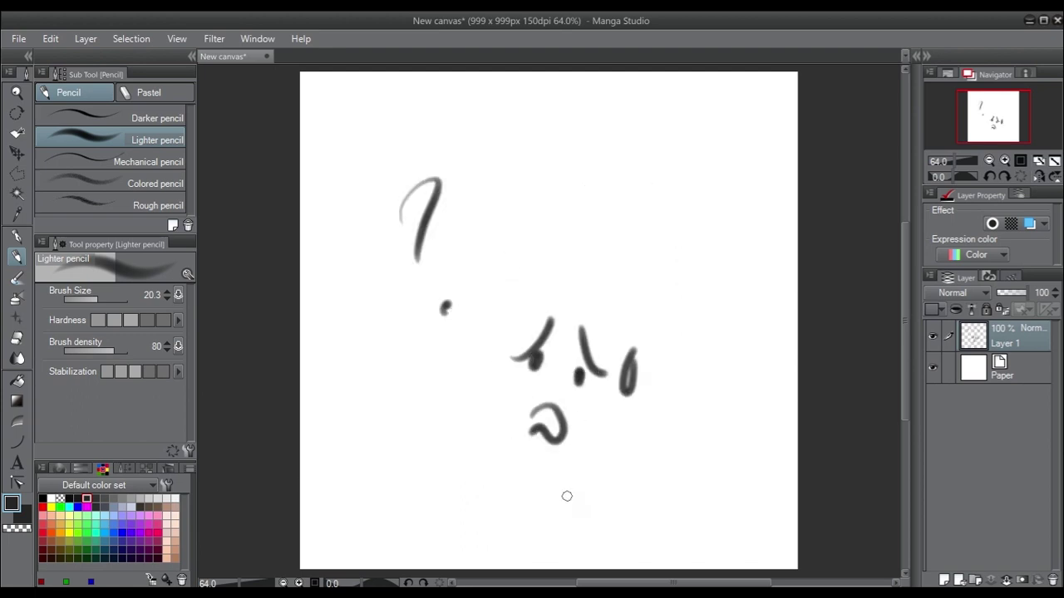
key(Delete)
Sketch light overlapping construction circles and an angular helmet-like head outline beside them.
mouse_move(444, 375)
mouse_down()
mouse_move(629, 326)
mouse_move(459, 332)
mouse_move(510, 413)
mouse_move(719, 331)
mouse_move(452, 385)
mouse_move(486, 371)
mouse_move(526, 291)
mouse_up()
drag(391, 392, 363, 274)
drag(359, 315, 392, 202)
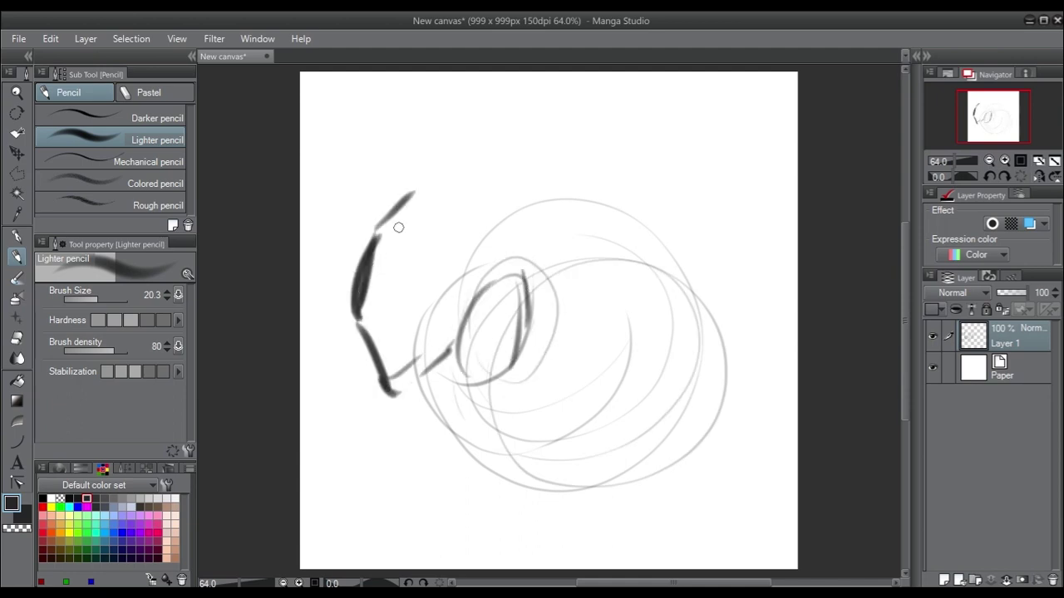
key(ctrl+z)
drag(359, 324, 358, 266)
drag(351, 268, 488, 170)
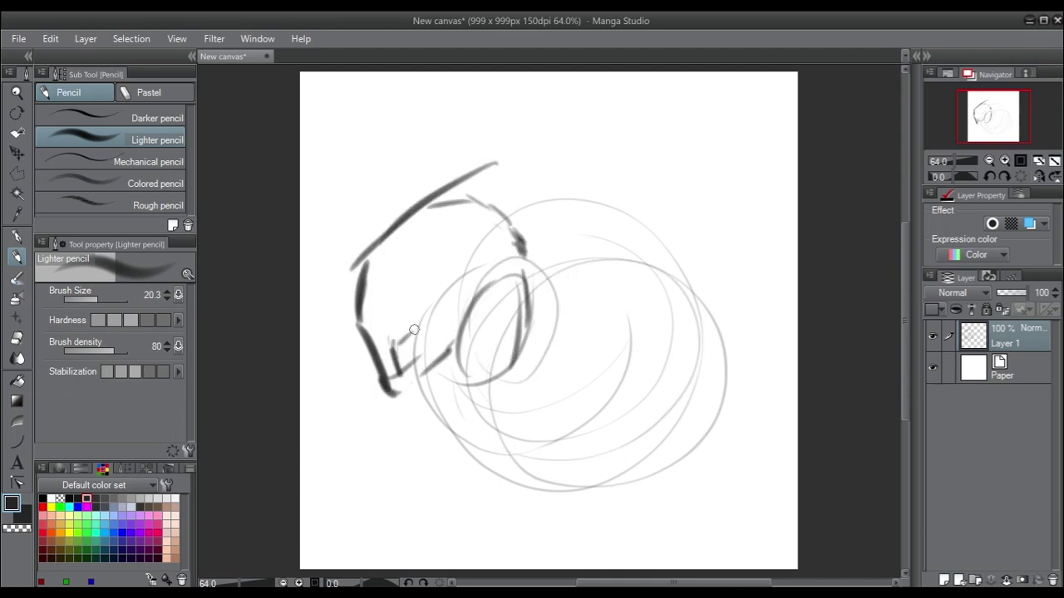
Darken a large round outline over the construction circles and shade the recess below the angular brow.
mouse_move(432, 379)
mouse_down()
mouse_move(570, 250)
mouse_move(661, 420)
mouse_up()
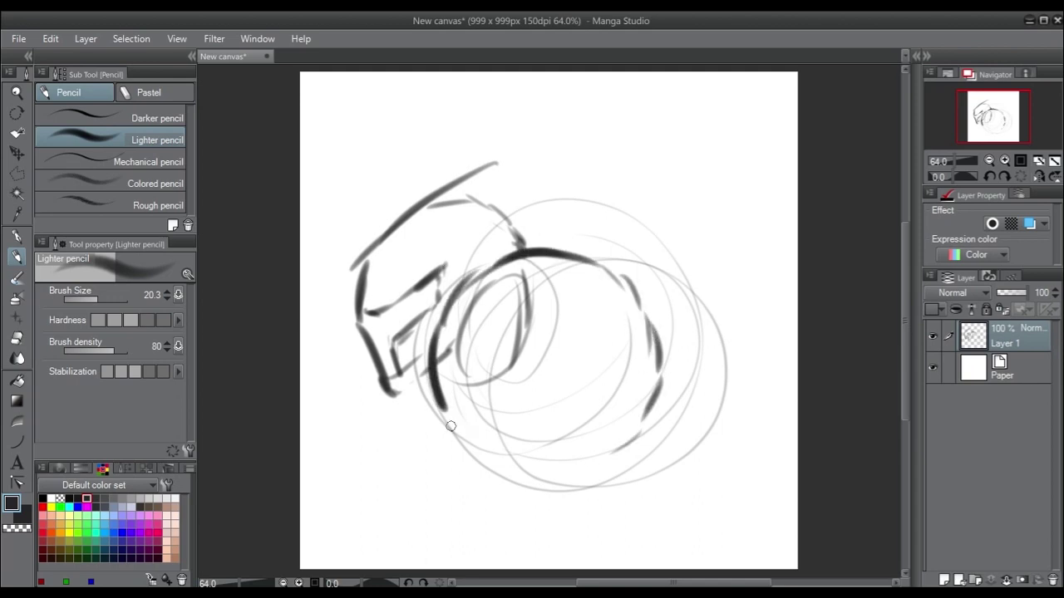
mouse_move(446, 423)
mouse_down()
mouse_move(485, 453)
mouse_move(564, 471)
mouse_move(665, 350)
mouse_up()
drag(603, 262, 661, 365)
mouse_move(610, 312)
mouse_down()
mouse_move(612, 380)
mouse_move(544, 440)
mouse_up()
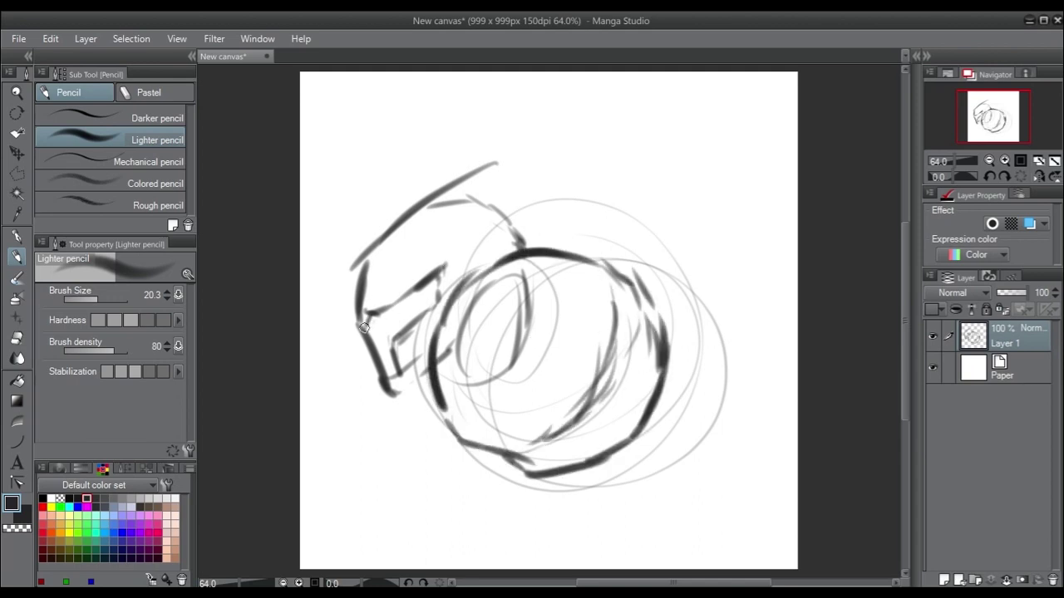
drag(366, 326, 405, 311)
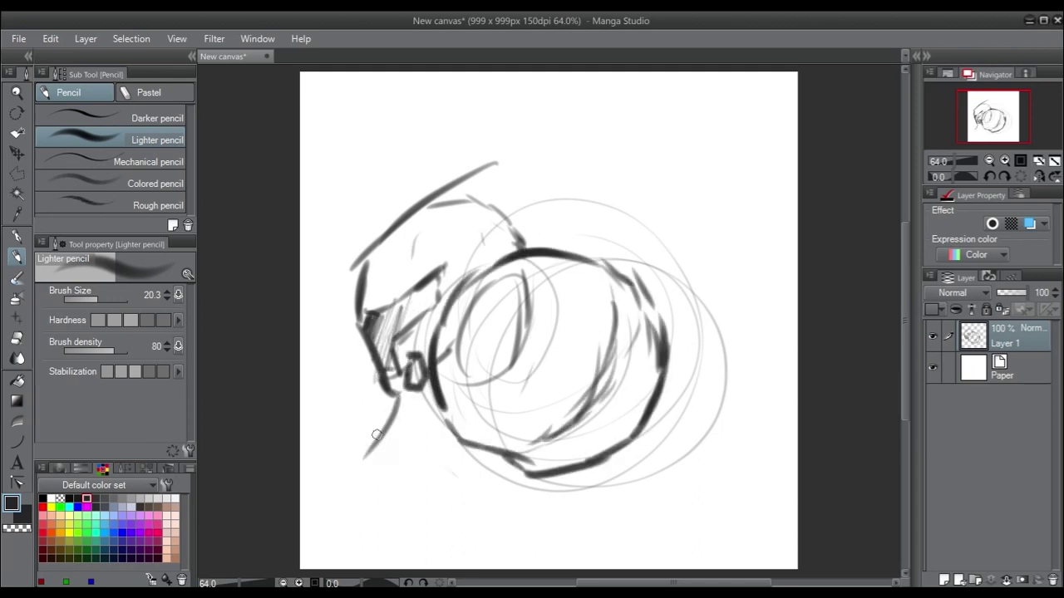
Add neck and body lines beneath the head and large circle, and clear the whole sketch from the layer.
drag(428, 391, 391, 403)
drag(394, 407, 381, 494)
drag(379, 499, 414, 539)
drag(631, 440, 673, 540)
drag(598, 478, 524, 561)
drag(640, 436, 656, 561)
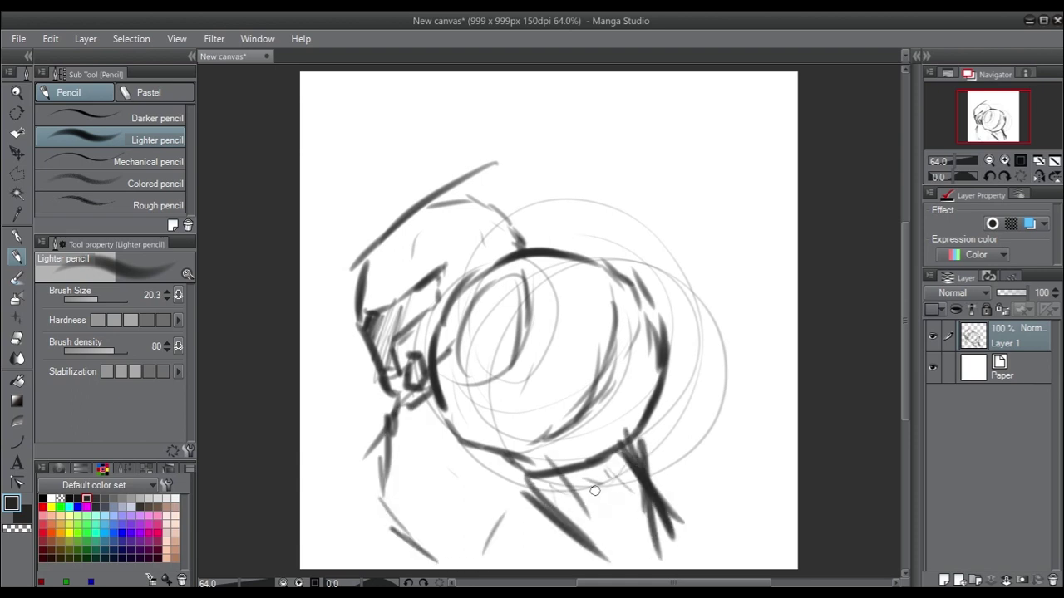
drag(428, 365, 336, 478)
key(Delete)
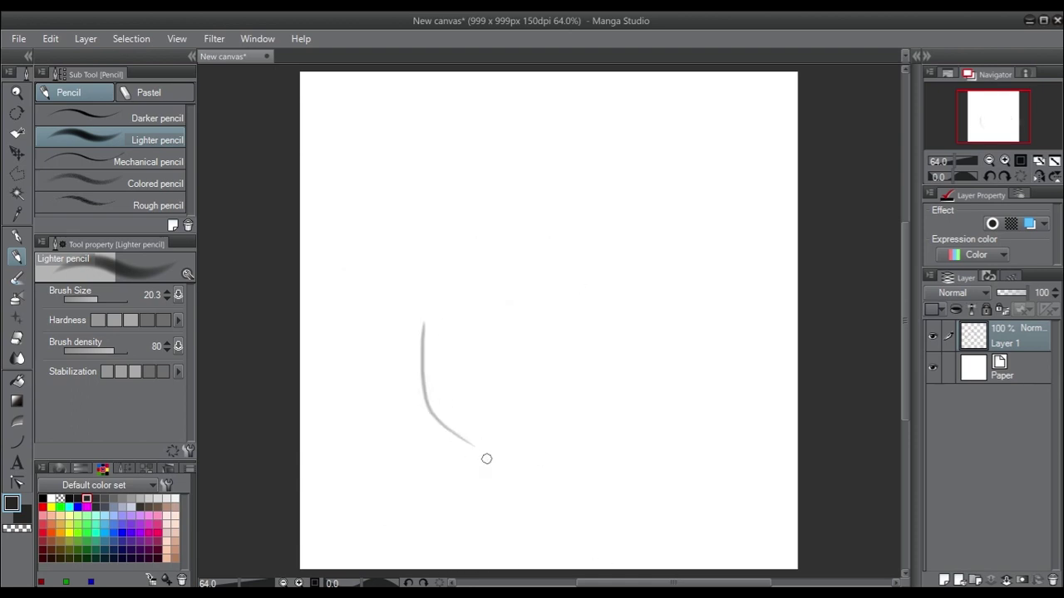
Sketch a tall pointed crystal-like shape with inner facet lines, and clear the layer.
drag(429, 292, 492, 462)
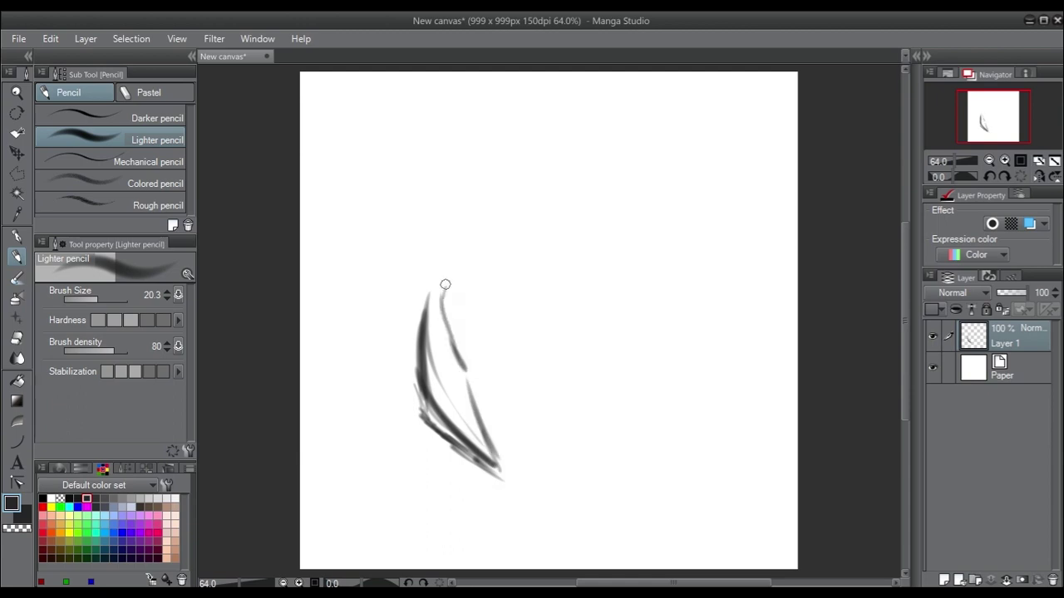
scroll(465, 274, up, 2)
drag(532, 428, 600, 276)
scroll(582, 333, up, 1)
drag(592, 356, 556, 256)
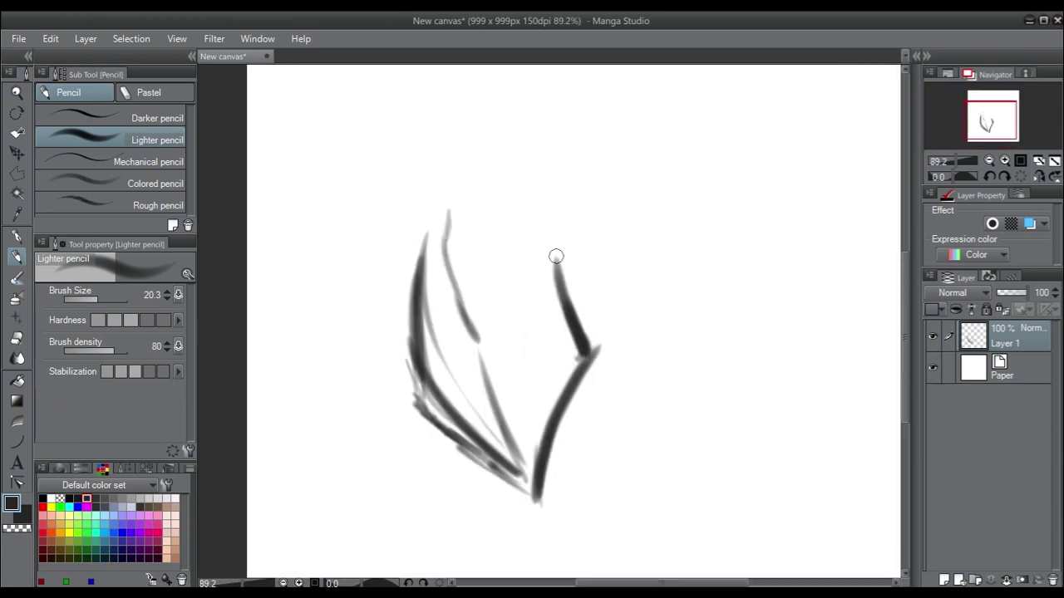
mouse_move(528, 486)
mouse_down()
mouse_move(543, 332)
mouse_move(532, 253)
mouse_move(509, 271)
mouse_move(520, 264)
mouse_move(548, 291)
mouse_up()
scroll(549, 349, down, 2)
drag(514, 436, 462, 402)
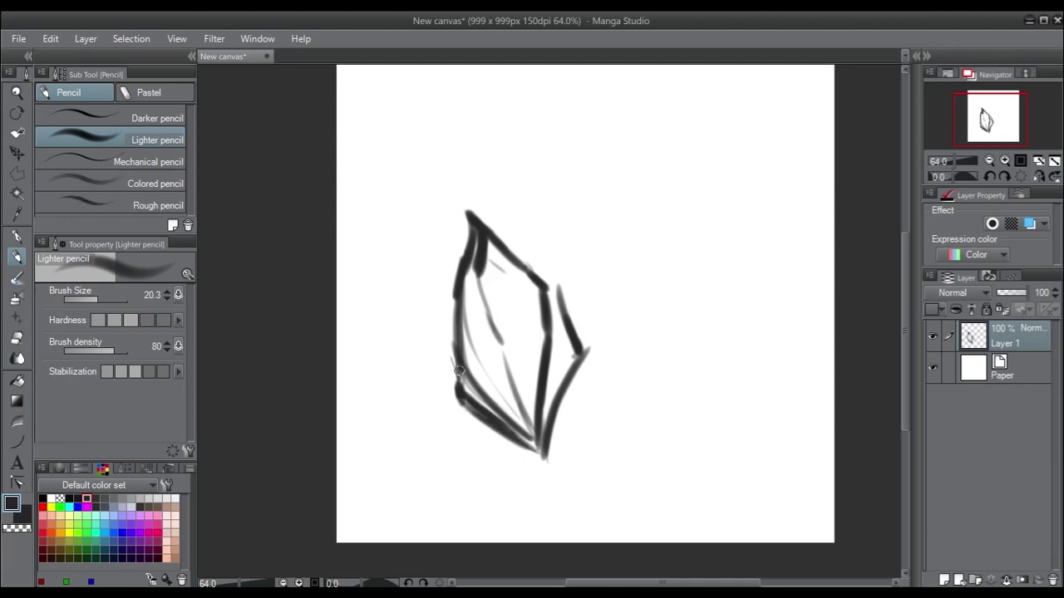
key(Delete)
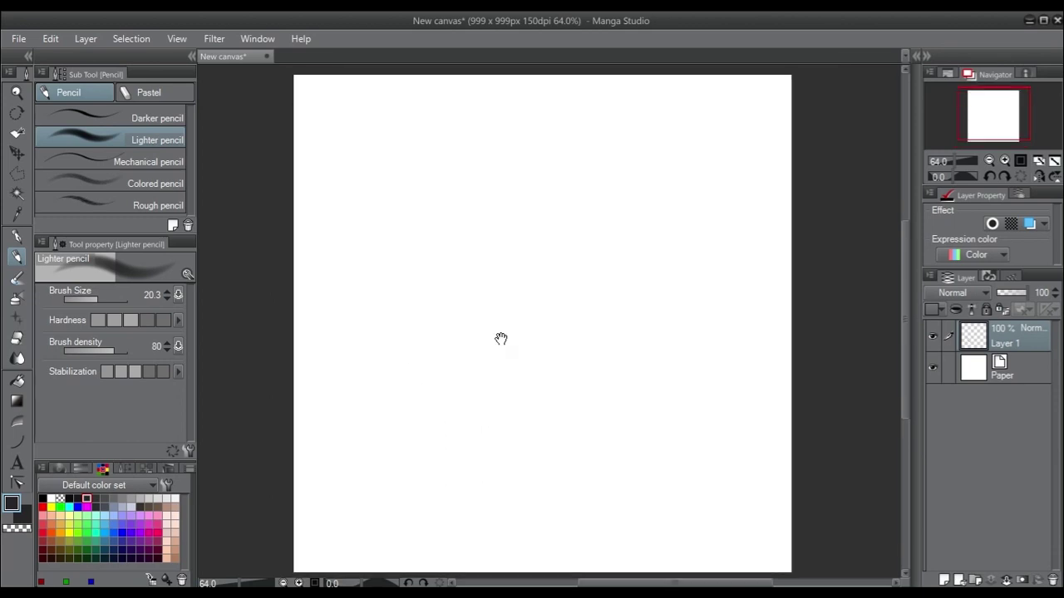
Sketch a bold curved crescent shape with loose broken strokes around both sides, and clear the layer.
mouse_move(501, 340)
mouse_down()
mouse_move(501, 284)
mouse_move(494, 385)
mouse_up()
mouse_move(524, 275)
mouse_down()
mouse_move(531, 380)
mouse_move(504, 274)
mouse_up()
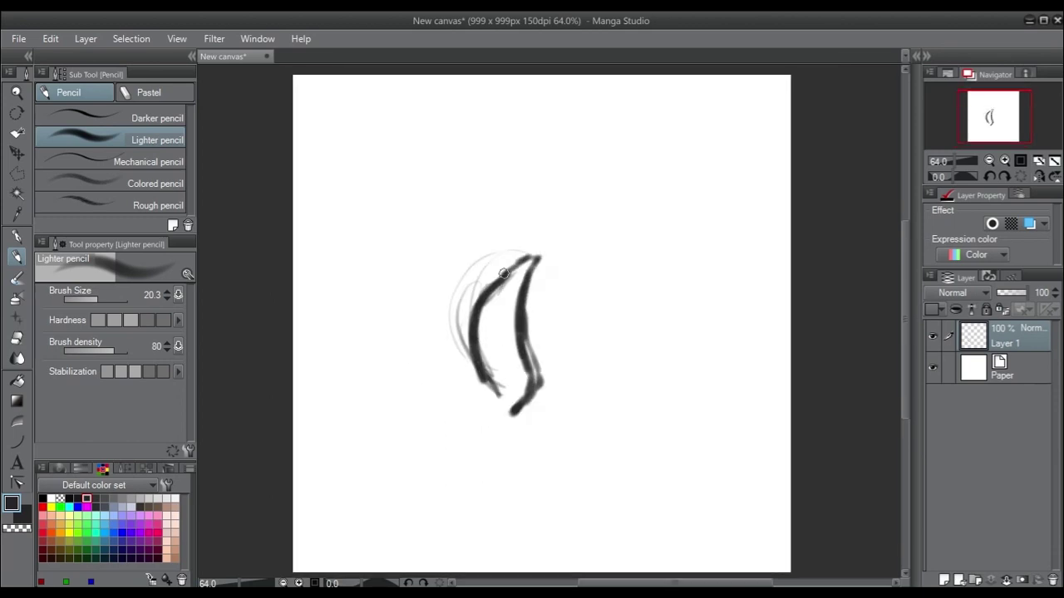
scroll(518, 416, up, 2)
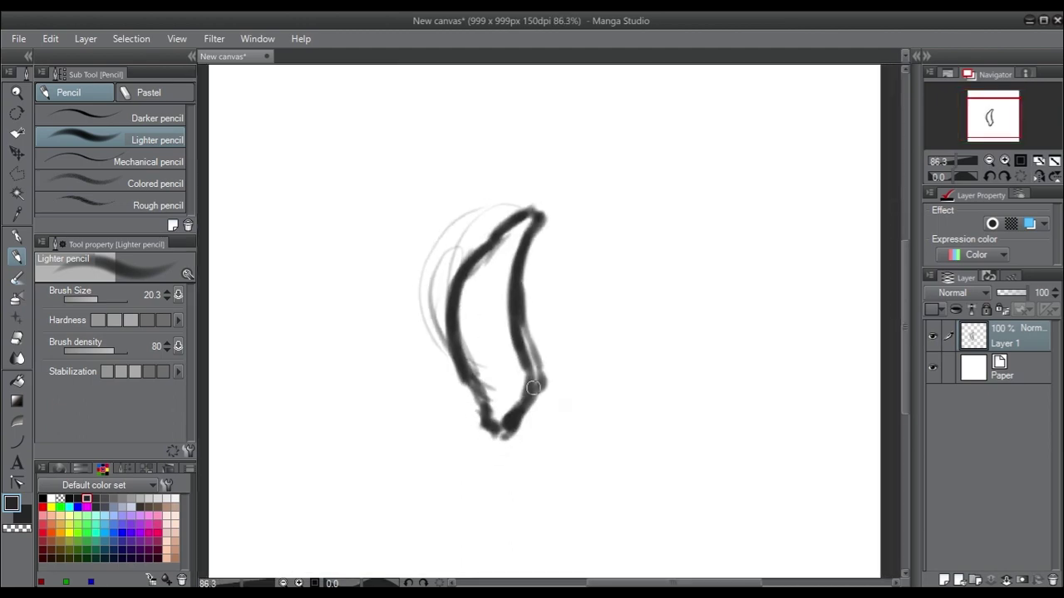
drag(559, 410, 581, 366)
mouse_move(582, 284)
mouse_down()
mouse_move(600, 306)
mouse_move(622, 397)
mouse_up()
drag(441, 395, 414, 299)
drag(425, 281, 479, 202)
scroll(556, 399, down, 2)
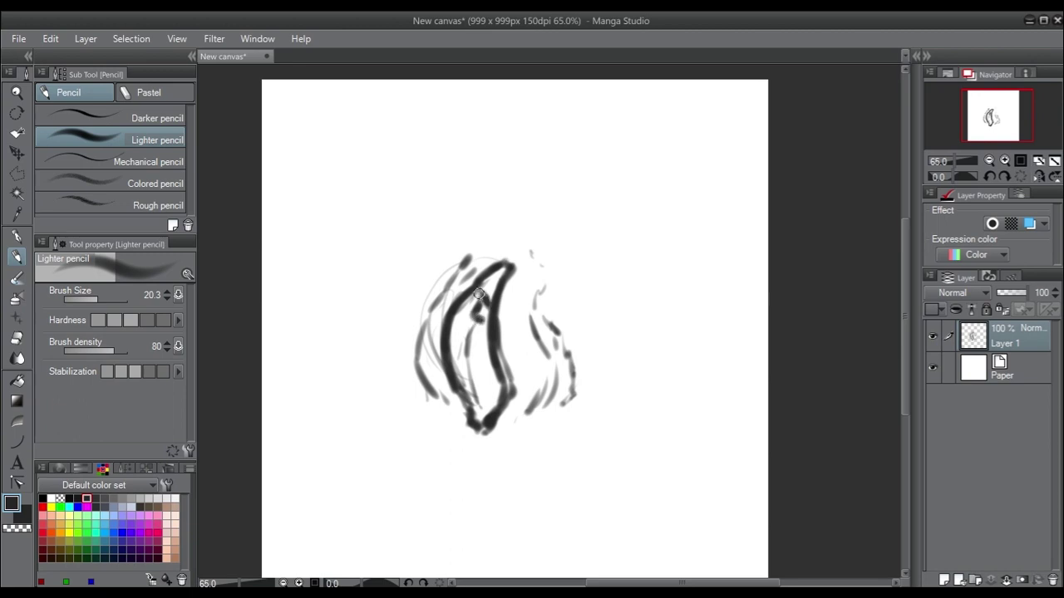
key(Delete)
Scribble a large spiral around a centre dot and a cluster of small loops, clearing the layer after each.
mouse_move(470, 337)
mouse_down()
mouse_move(432, 190)
mouse_move(822, 252)
mouse_move(349, 108)
mouse_up()
click(470, 345)
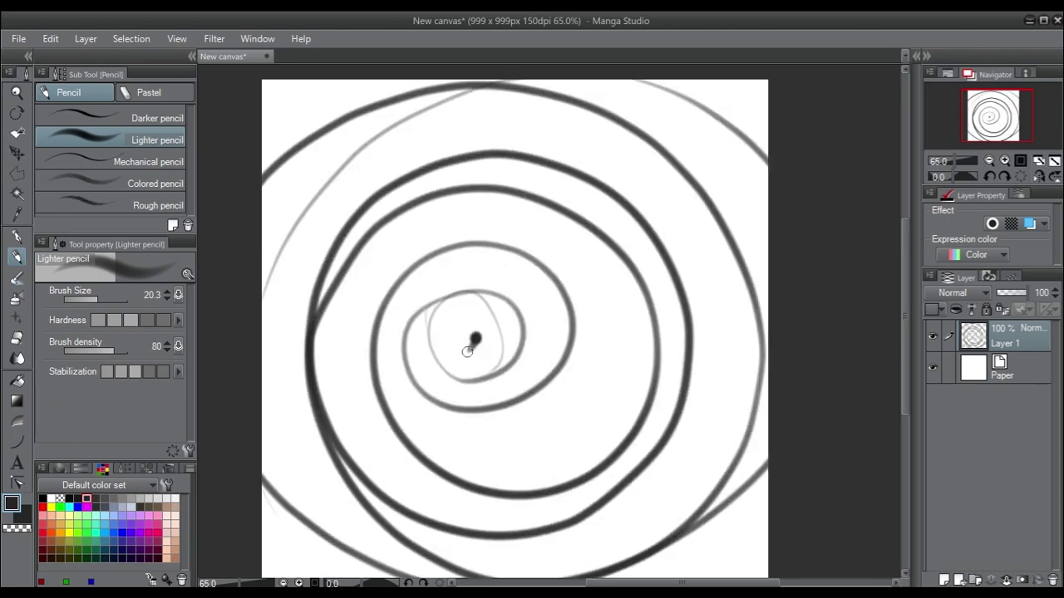
key(Delete)
drag(402, 377, 361, 483)
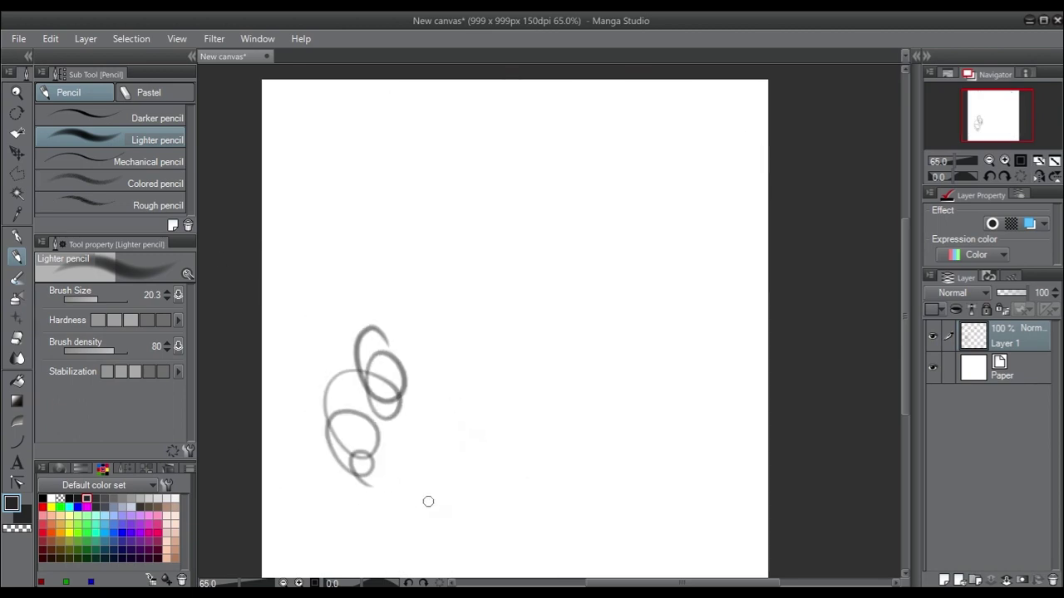
key(Delete)
Draw a few small test marks near the middle of the canvas, and clear the layer.
click(543, 375)
drag(611, 301, 625, 356)
click(625, 378)
key(Delete)
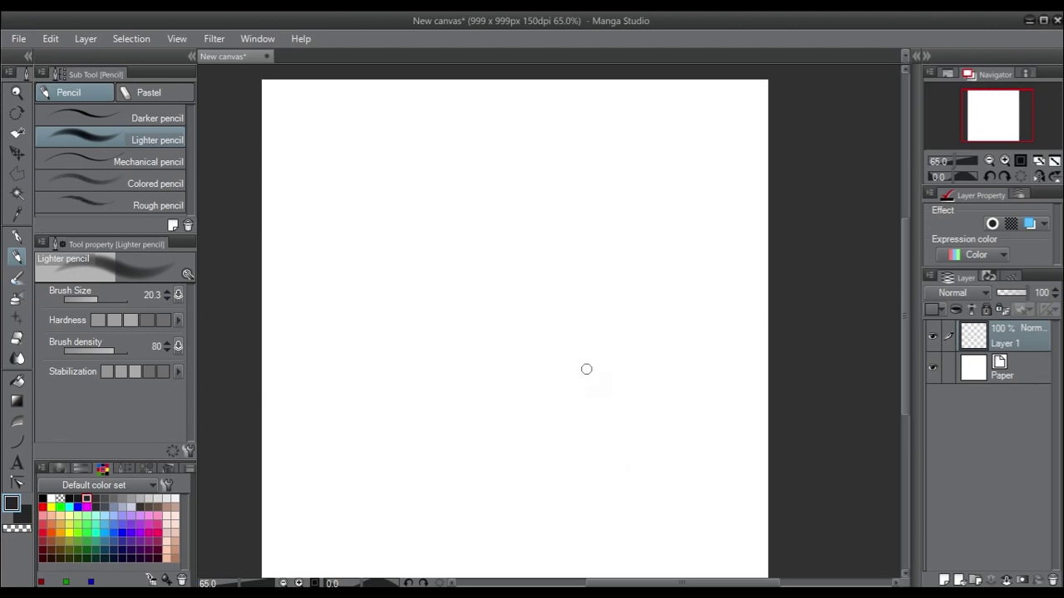
Rough in an angular face tapering to a pointed chin, add a narrow slanted eye, and hide the palettes.
mouse_move(453, 367)
mouse_down()
mouse_move(497, 373)
mouse_move(468, 353)
mouse_move(465, 187)
mouse_move(530, 187)
mouse_move(520, 394)
mouse_move(589, 323)
mouse_up()
drag(502, 371, 473, 272)
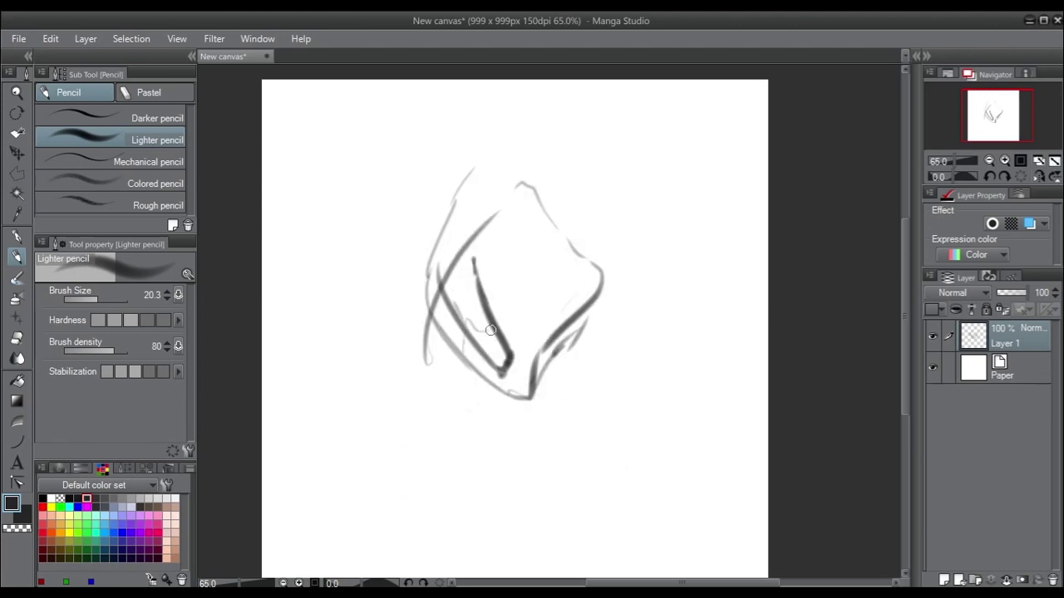
scroll(482, 337, up, 5)
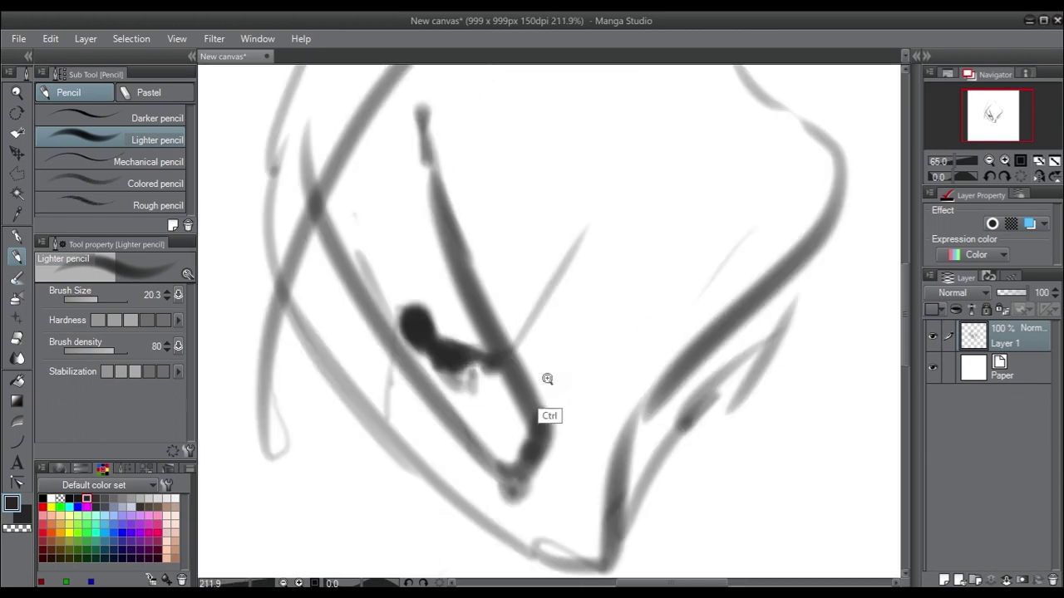
scroll(546, 375, down, 2)
key(Tab)
scroll(536, 315, up, 3)
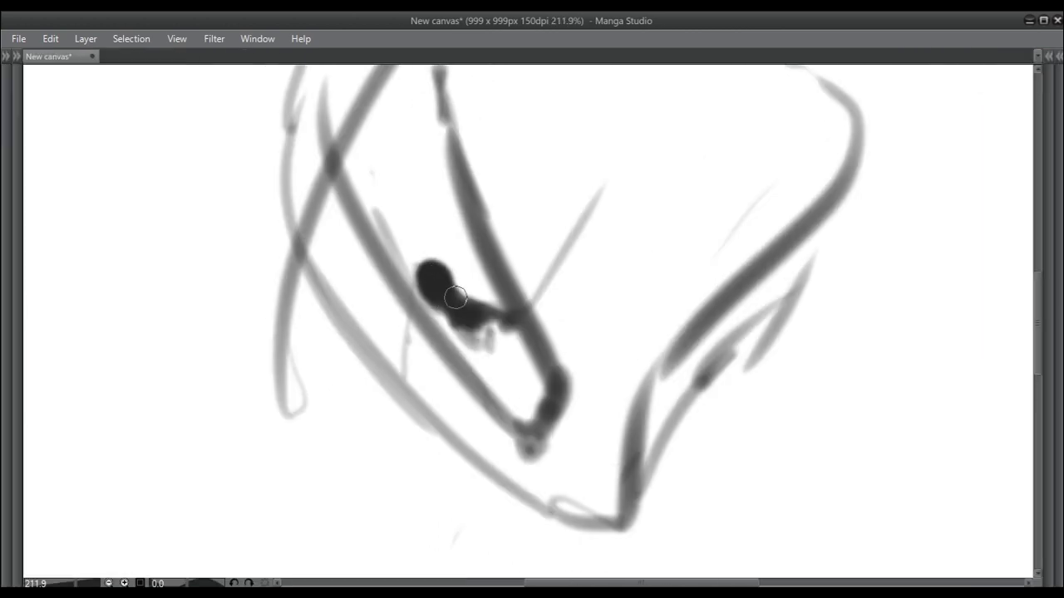
scroll(505, 369, down, 5)
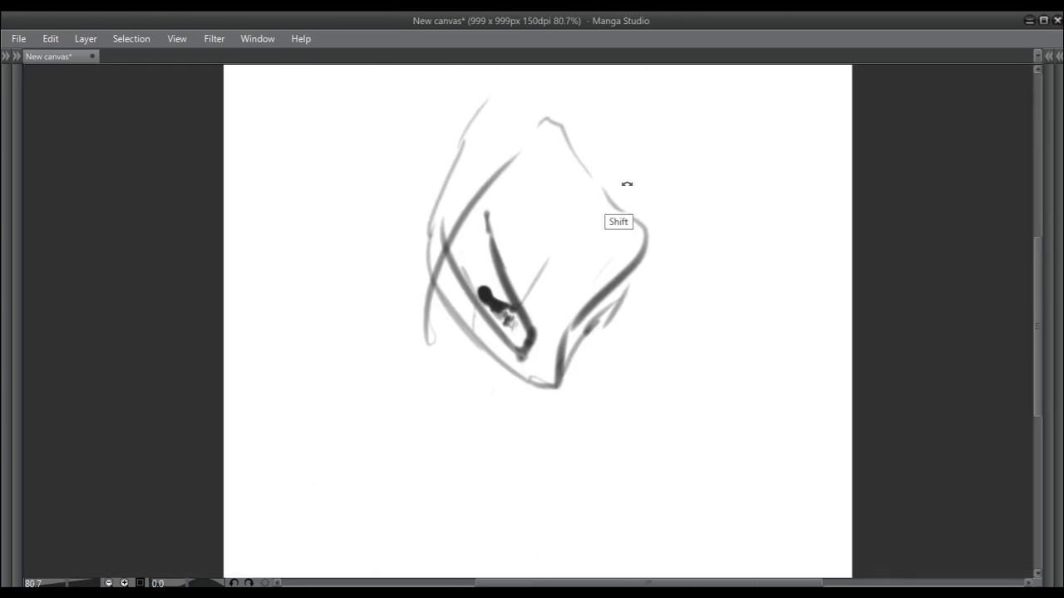
Sketch a long hood-like outline over the head and darken the contours of the face and slanted eye.
drag(624, 180, 562, 343)
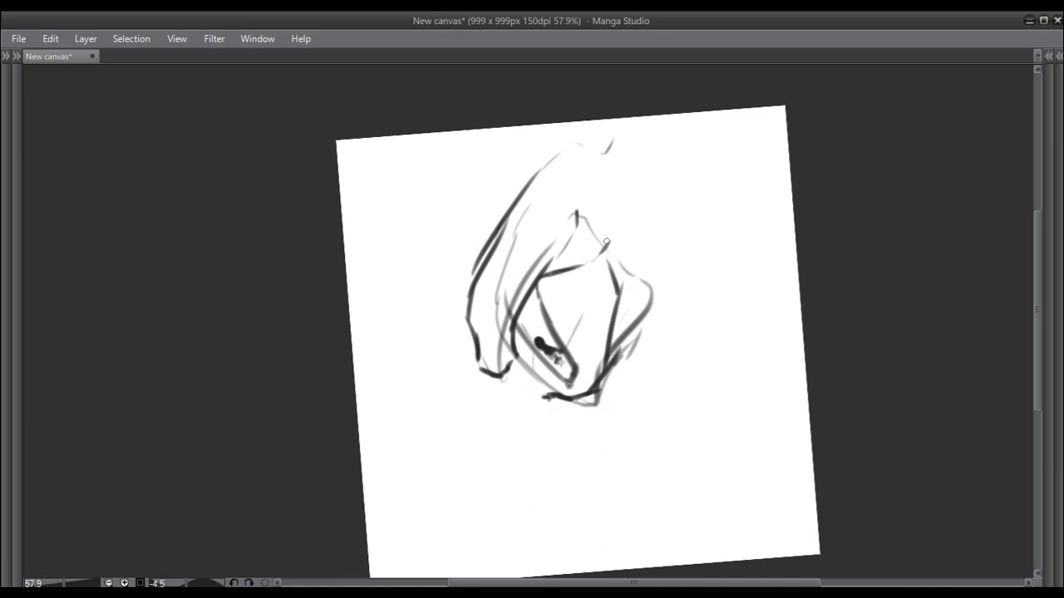
scroll(535, 381, up, 5)
mouse_move(536, 381)
mouse_down()
mouse_move(737, 387)
mouse_move(456, 450)
mouse_move(466, 446)
mouse_up()
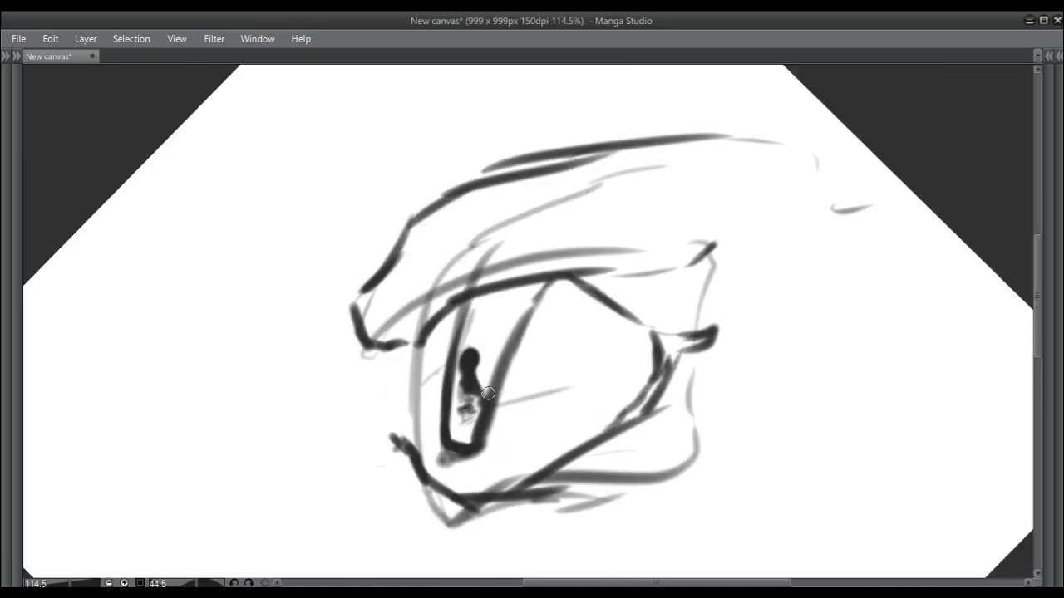
drag(509, 331, 482, 443)
scroll(582, 374, down, 2)
mouse_move(581, 374)
mouse_down()
mouse_move(729, 278)
mouse_move(753, 282)
mouse_up()
Try drawing lines running down from the hood's lower corner, and undo them.
drag(490, 347, 456, 426)
scroll(679, 319, down, 1)
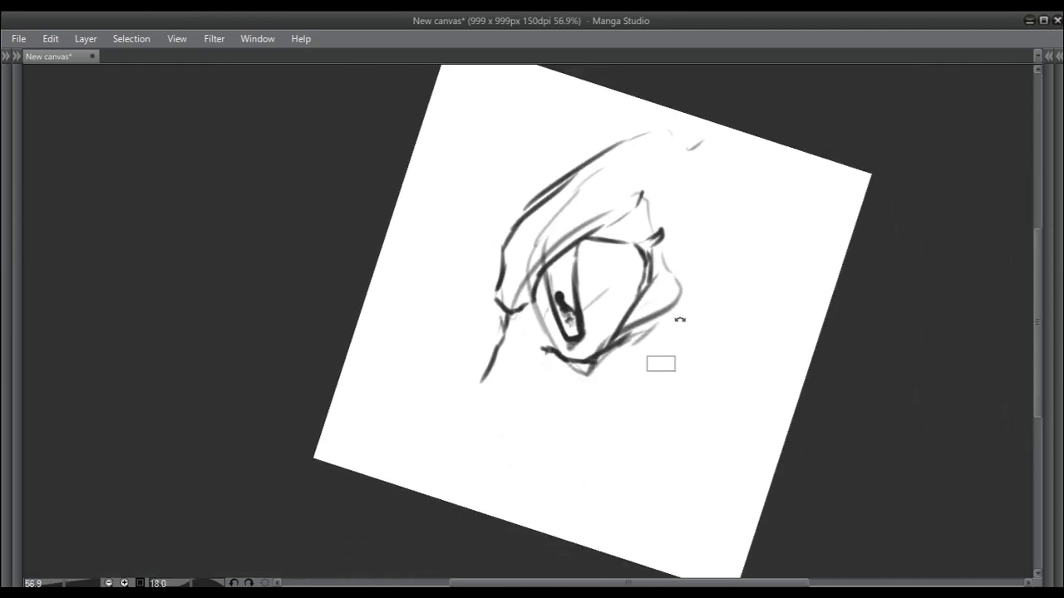
mouse_move(541, 442)
mouse_down()
mouse_move(689, 379)
mouse_move(588, 471)
mouse_up()
drag(517, 360, 536, 433)
key(ctrl+z)
key(ctrl+z)
key(ctrl+z)
Draw a curved band beneath the face and the converging front and mouth edges of a hooked beak.
drag(670, 454, 513, 293)
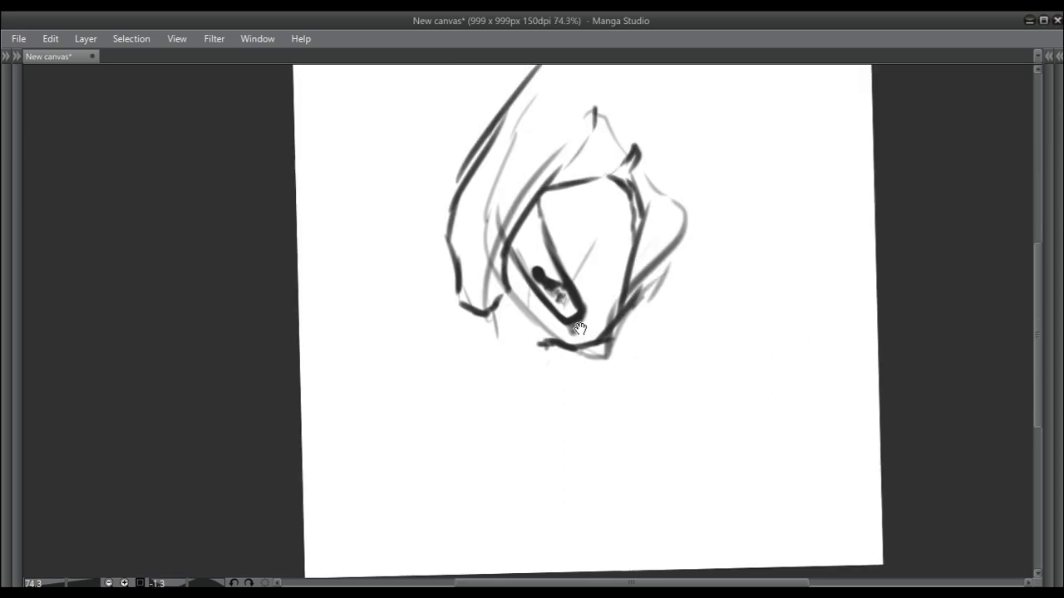
scroll(513, 292, up, 1)
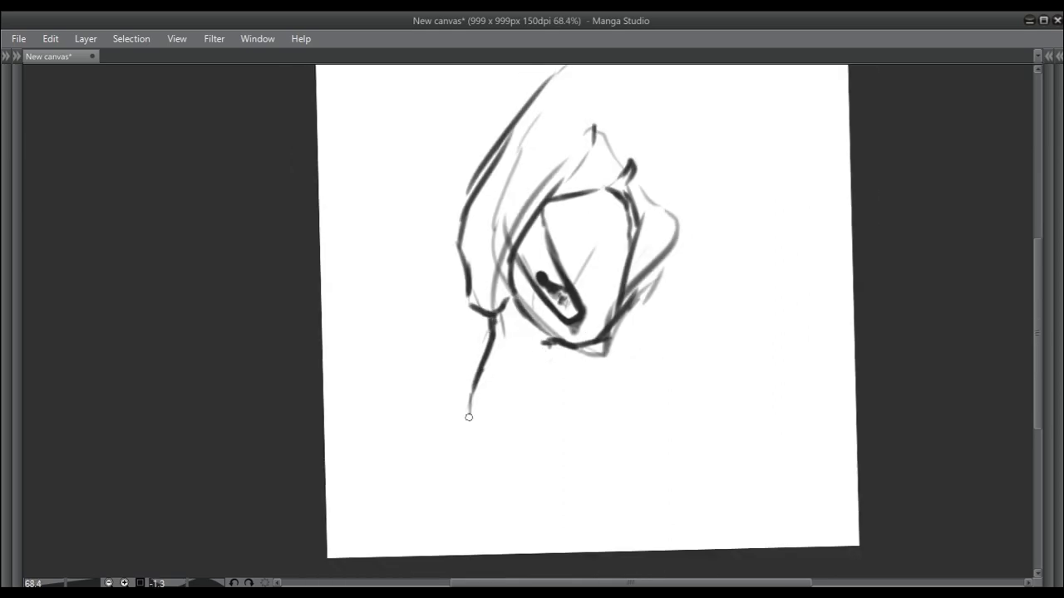
drag(551, 530, 660, 348)
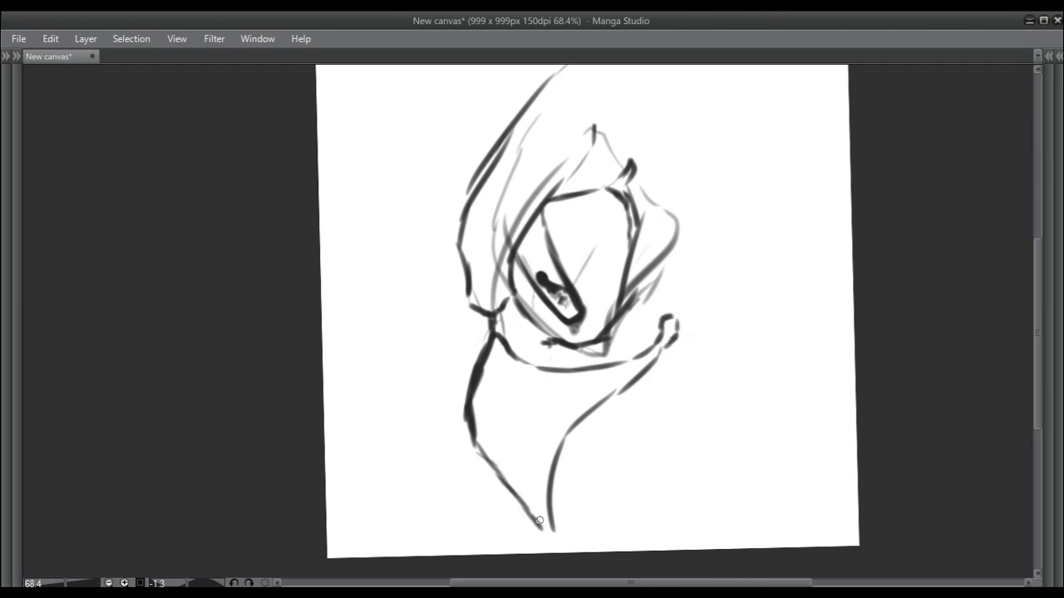
Undo the beak's lower front line and redraw it as a sweeping curve that meets the mouth edge at the hooked tip.
mouse_move(850, 329)
mouse_down()
mouse_move(325, 416)
mouse_move(368, 324)
mouse_up()
key(ctrl+z)
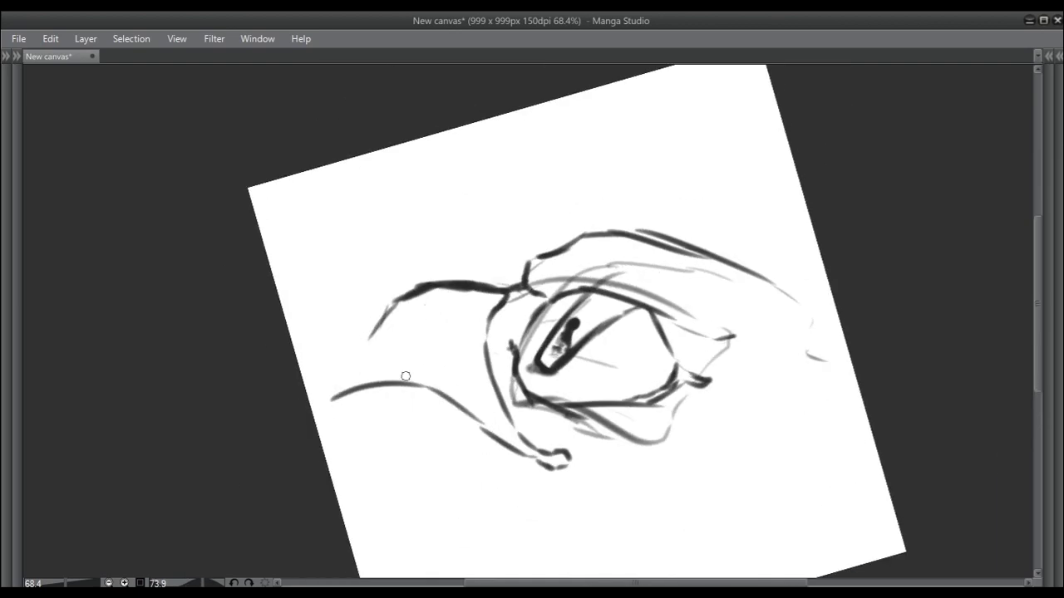
drag(340, 382, 449, 267)
drag(594, 259, 665, 208)
key(ctrl+t)
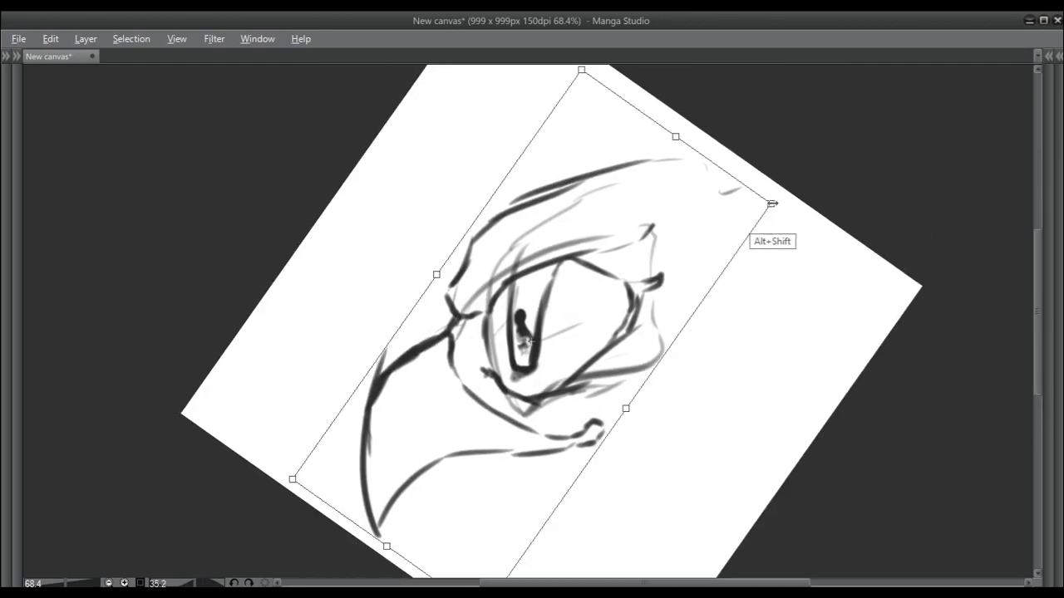
key(Return)
drag(713, 269, 635, 261)
scroll(473, 434, up, 3)
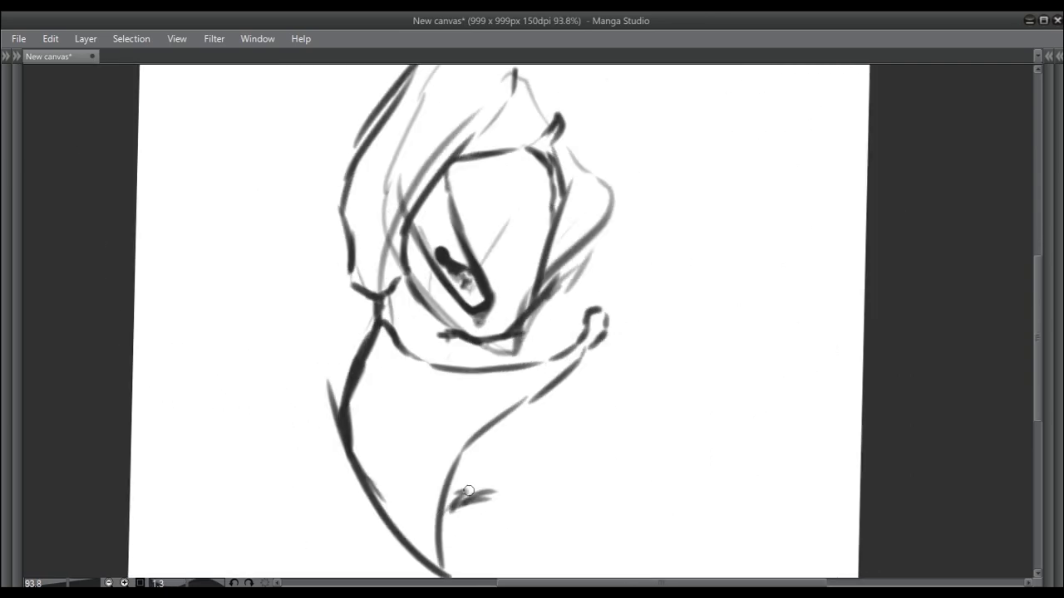
Outline the lower beak with a jagged rear edge, and scatter short contour marks behind the eye and cheek.
drag(469, 491, 568, 390)
scroll(591, 423, down, 2)
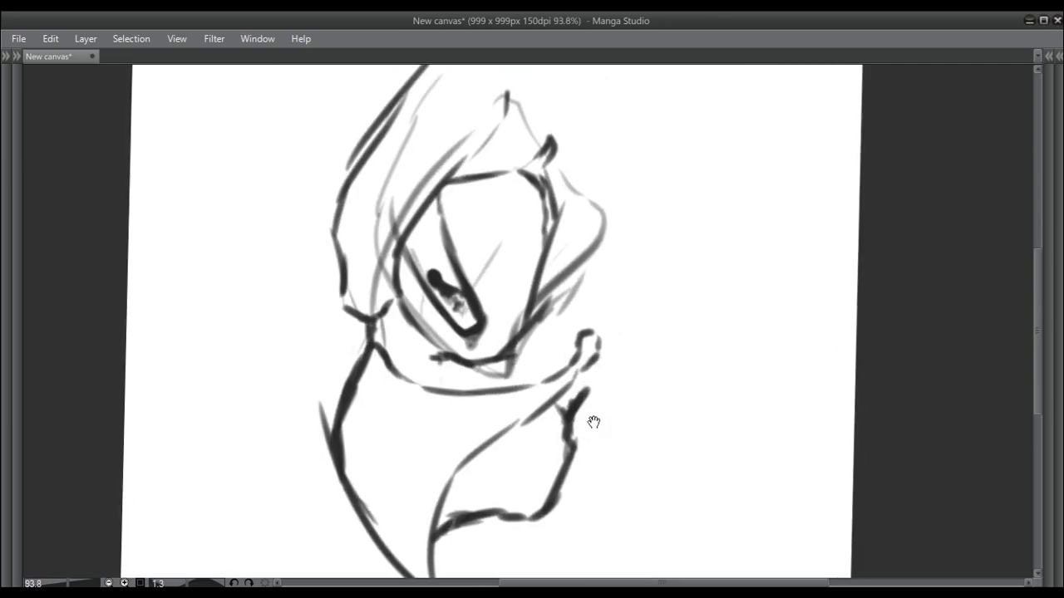
drag(555, 256, 598, 271)
drag(613, 278, 603, 332)
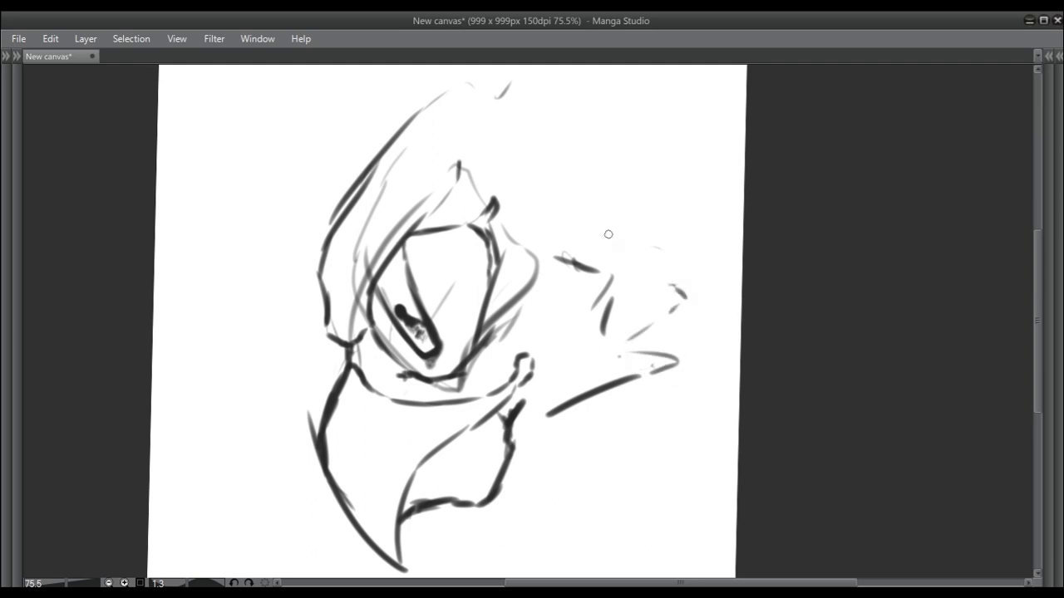
drag(609, 234, 602, 191)
scroll(605, 166, up, 2)
scroll(304, 312, down, 2)
Add a dark nostril to the beak, then sketch a throat curve and small diamond-shaped marks below it.
drag(357, 370, 348, 407)
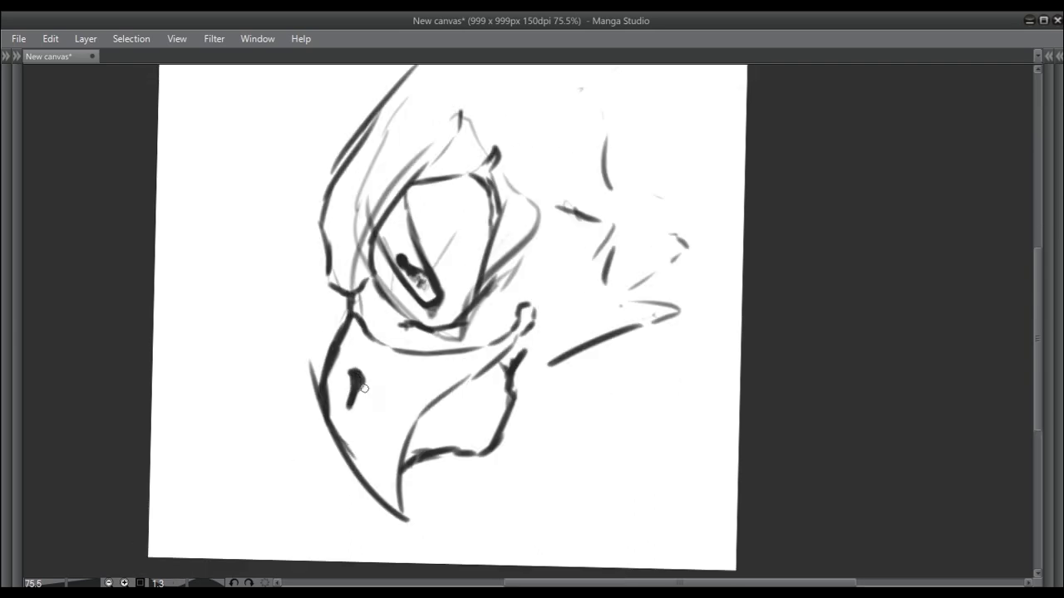
scroll(363, 388, down, 1)
drag(492, 454, 511, 519)
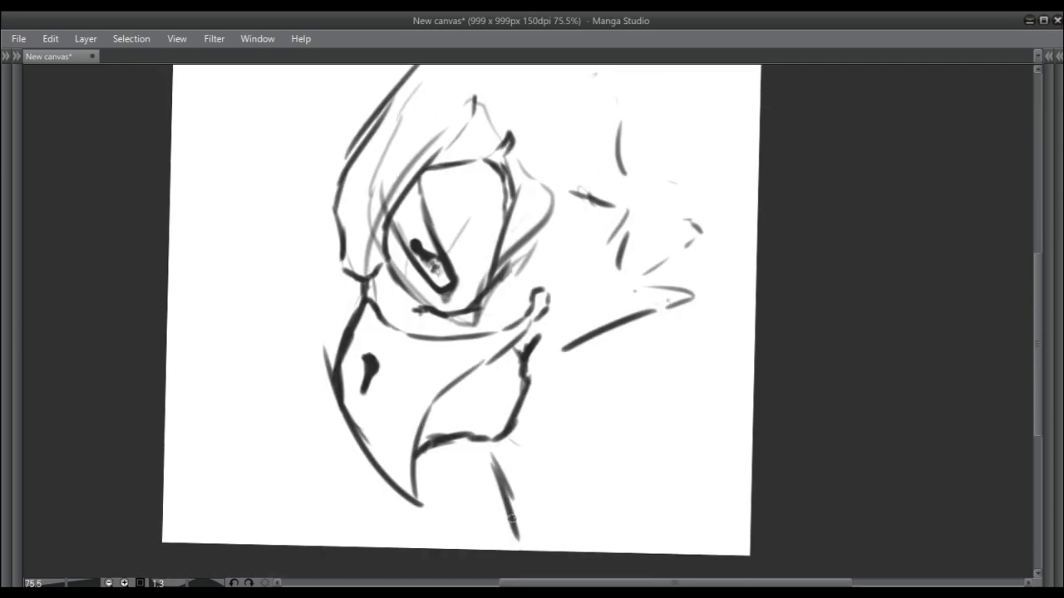
key(ctrl+z)
mouse_move(645, 324)
mouse_down()
mouse_move(494, 474)
mouse_move(511, 475)
mouse_up()
key(ctrl+z)
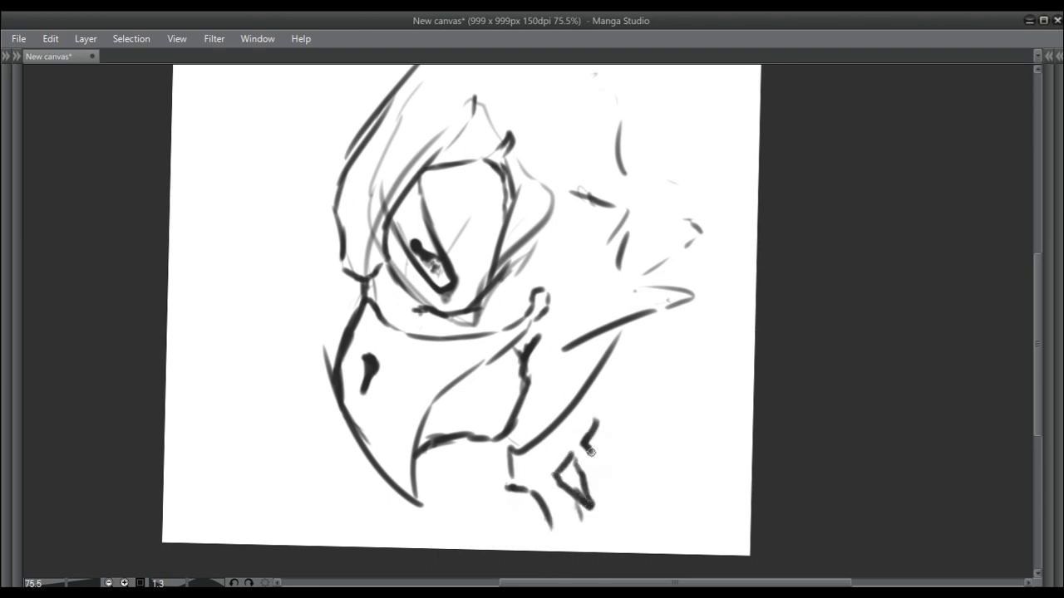
drag(605, 428, 516, 344)
Lay soft shading over the crown and around the eye, and add dark patches on the upper and lower beak.
mouse_move(349, 349)
mouse_down()
mouse_move(365, 266)
mouse_move(487, 199)
mouse_move(335, 295)
mouse_move(482, 128)
mouse_move(535, 404)
mouse_move(489, 436)
mouse_move(536, 478)
mouse_move(525, 316)
mouse_move(354, 358)
mouse_move(383, 368)
mouse_move(404, 223)
mouse_move(452, 320)
mouse_up()
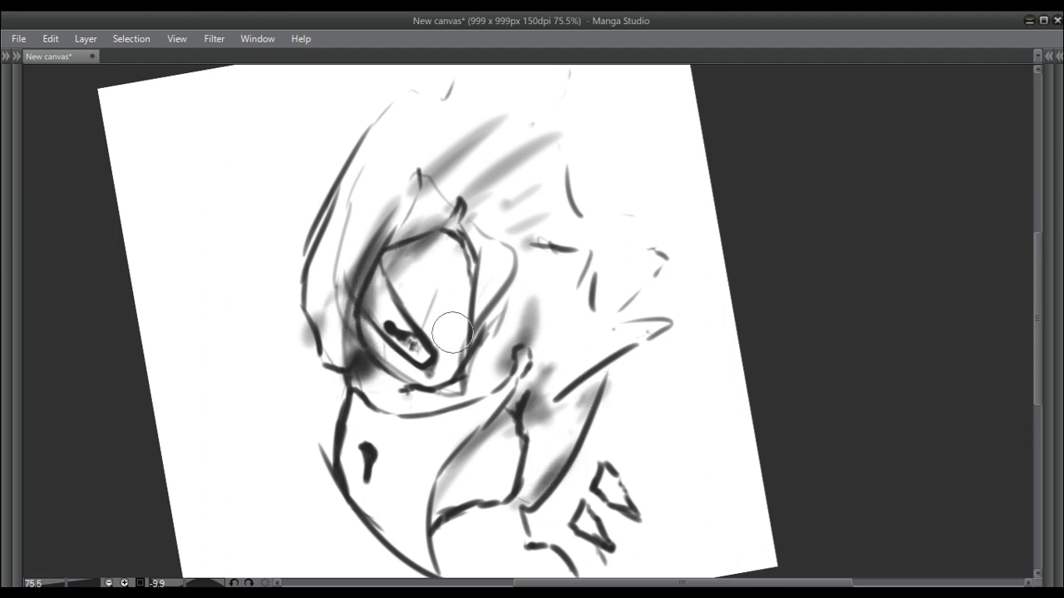
scroll(452, 321, up, 3)
mouse_move(261, 440)
mouse_down()
mouse_move(281, 432)
mouse_move(321, 369)
mouse_move(427, 349)
mouse_move(447, 423)
mouse_move(405, 435)
mouse_move(408, 416)
mouse_up()
scroll(408, 415, down, 1)
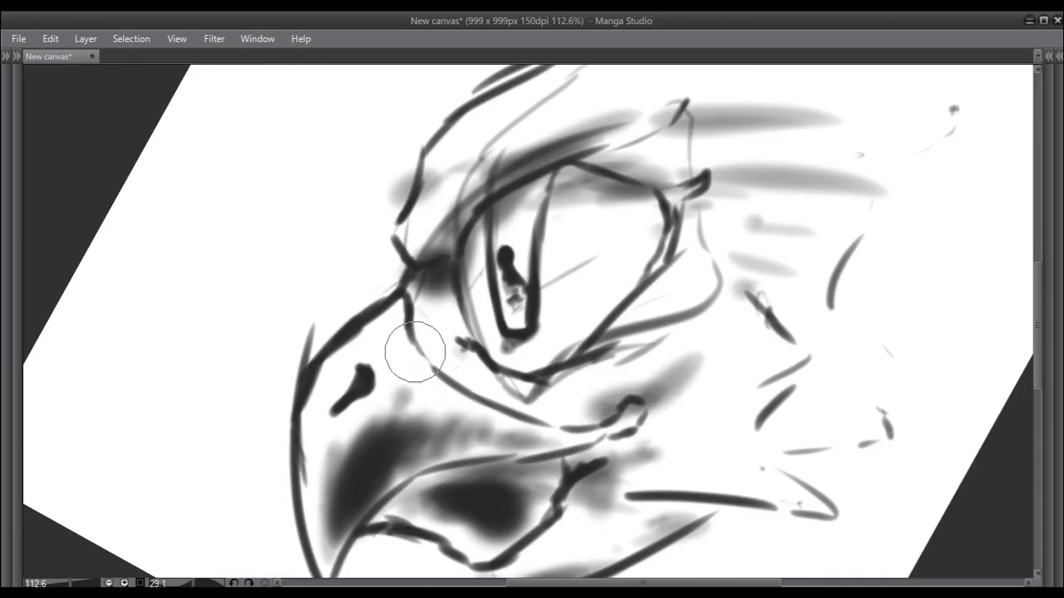
Shade the band beneath the eye and fill the cheek with short, dense feather strokes.
mouse_move(416, 352)
mouse_down()
mouse_move(413, 318)
mouse_move(499, 398)
mouse_move(576, 387)
mouse_up()
scroll(577, 388, down, 2)
scroll(627, 368, up, 1)
mouse_move(517, 425)
mouse_down()
mouse_move(572, 414)
mouse_move(657, 341)
mouse_move(694, 356)
mouse_move(679, 318)
mouse_move(741, 311)
mouse_move(631, 352)
mouse_move(624, 192)
mouse_move(640, 242)
mouse_move(642, 218)
mouse_move(654, 321)
mouse_move(674, 346)
mouse_move(686, 280)
mouse_move(590, 275)
mouse_move(608, 236)
mouse_up()
scroll(618, 338, up, 3)
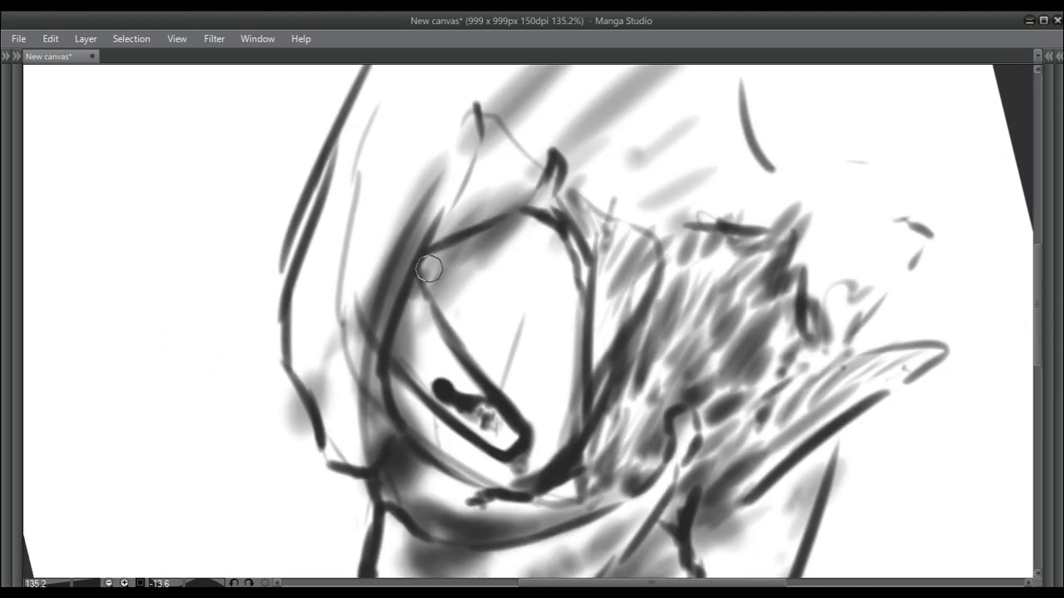
Thicken the eye's upper rim, cover the brow and crown with feather strokes, and darken the cheek tuft's rear tip.
mouse_move(429, 268)
mouse_down()
mouse_move(449, 224)
mouse_move(499, 175)
mouse_move(488, 142)
mouse_up()
mouse_move(489, 142)
mouse_down()
mouse_move(541, 294)
mouse_move(417, 412)
mouse_move(404, 360)
mouse_move(407, 250)
mouse_up()
mouse_move(572, 166)
mouse_down()
mouse_move(513, 230)
mouse_move(461, 228)
mouse_move(390, 346)
mouse_move(399, 375)
mouse_move(487, 230)
mouse_move(450, 227)
mouse_move(419, 287)
mouse_move(475, 185)
mouse_move(515, 225)
mouse_move(549, 199)
mouse_up()
scroll(549, 200, down, 3)
drag(581, 250, 657, 210)
mouse_move(611, 260)
mouse_down()
mouse_move(589, 225)
mouse_move(624, 230)
mouse_move(653, 345)
mouse_move(751, 377)
mouse_up()
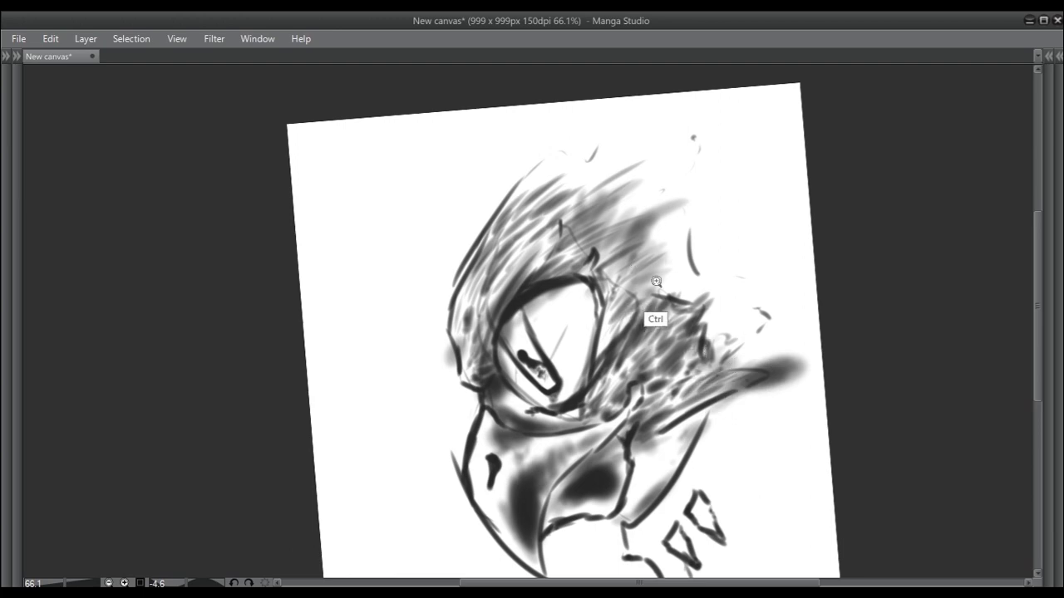
Darken the outer contour of the forehead and crown, and deepen the feather shading at the back of the crown.
scroll(653, 316, up, 4)
drag(689, 347, 686, 308)
scroll(686, 309, down, 3)
mouse_move(469, 223)
mouse_down()
mouse_move(582, 147)
mouse_move(436, 382)
mouse_up()
key(ctrl+z)
scroll(577, 280, down, 1)
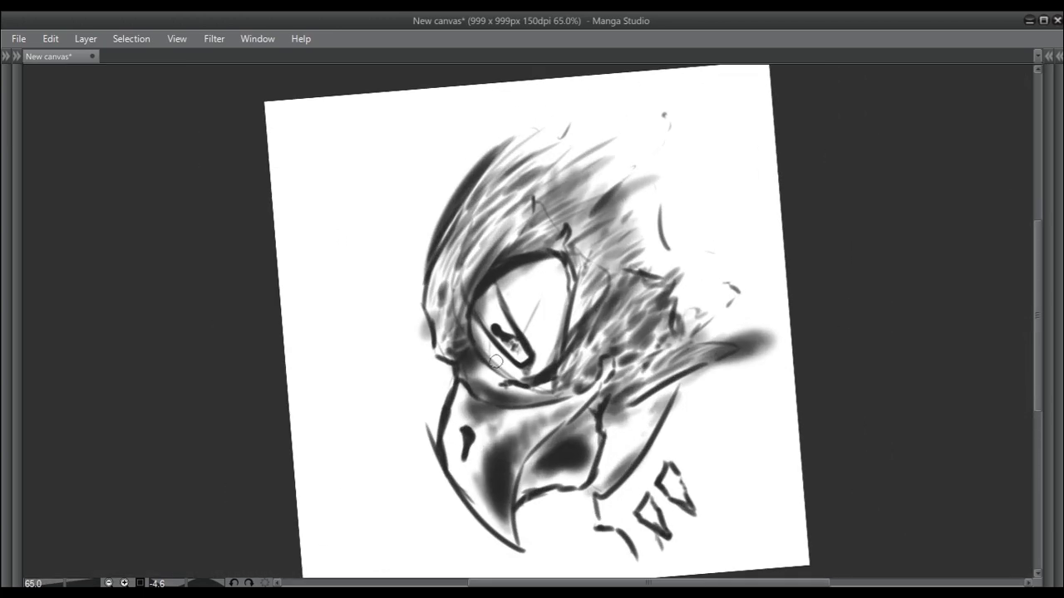
Shade the throat behind the lower beak and add light strokes just below the jaw.
drag(513, 510, 458, 496)
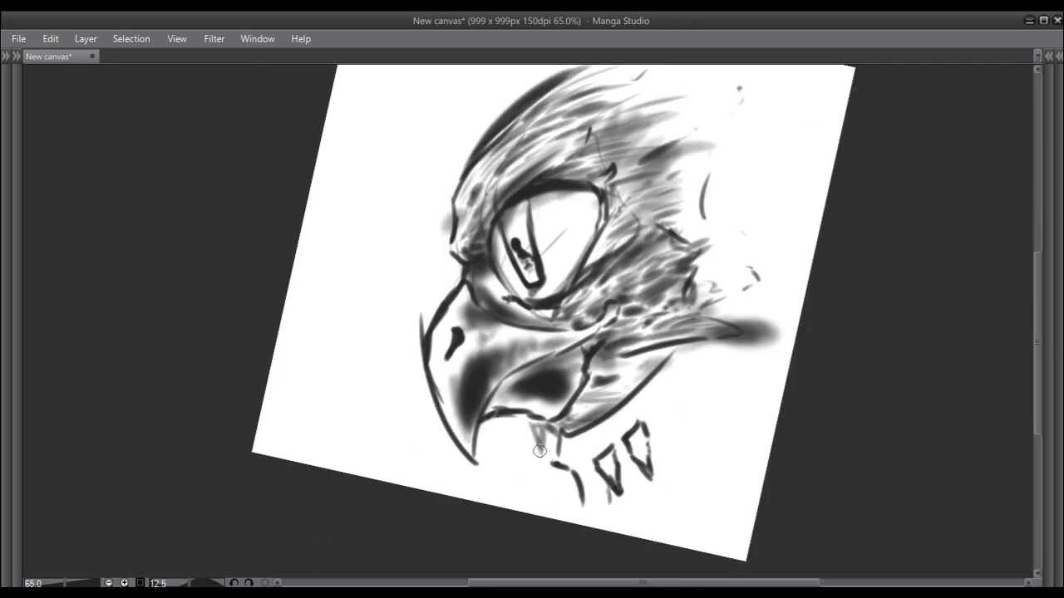
drag(518, 447, 527, 428)
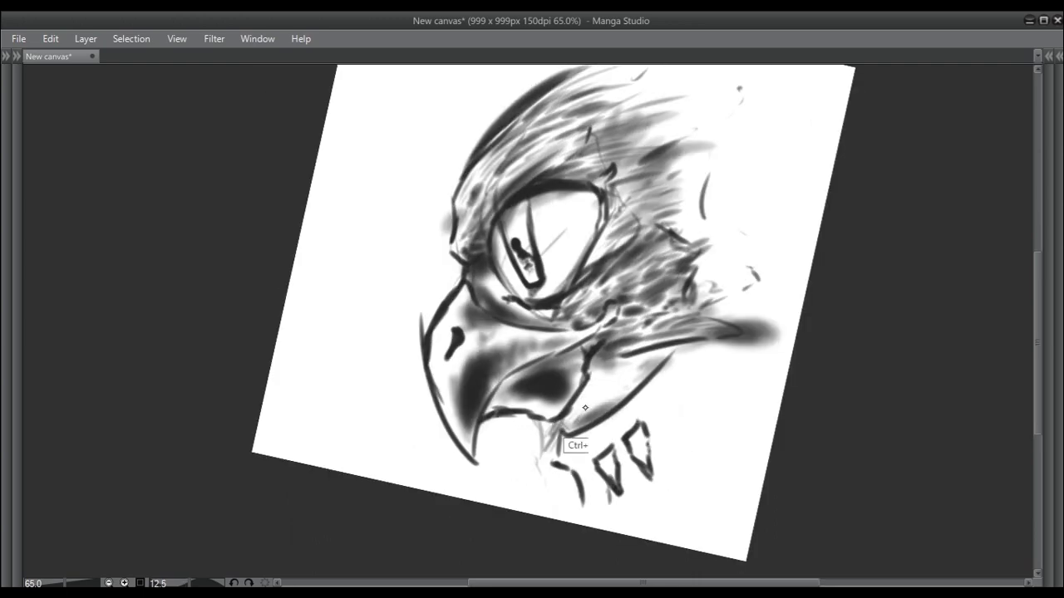
scroll(632, 397, up, 4)
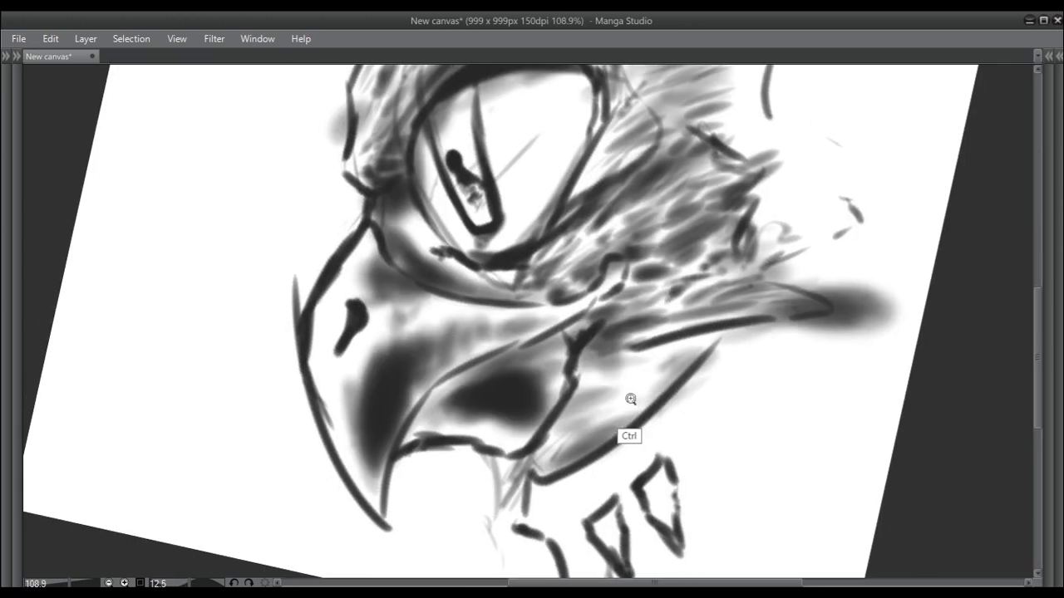
Darken and thicken the eye's lower rim and inner corner, and reinforce the edge of the band beside the beak.
drag(518, 285, 463, 281)
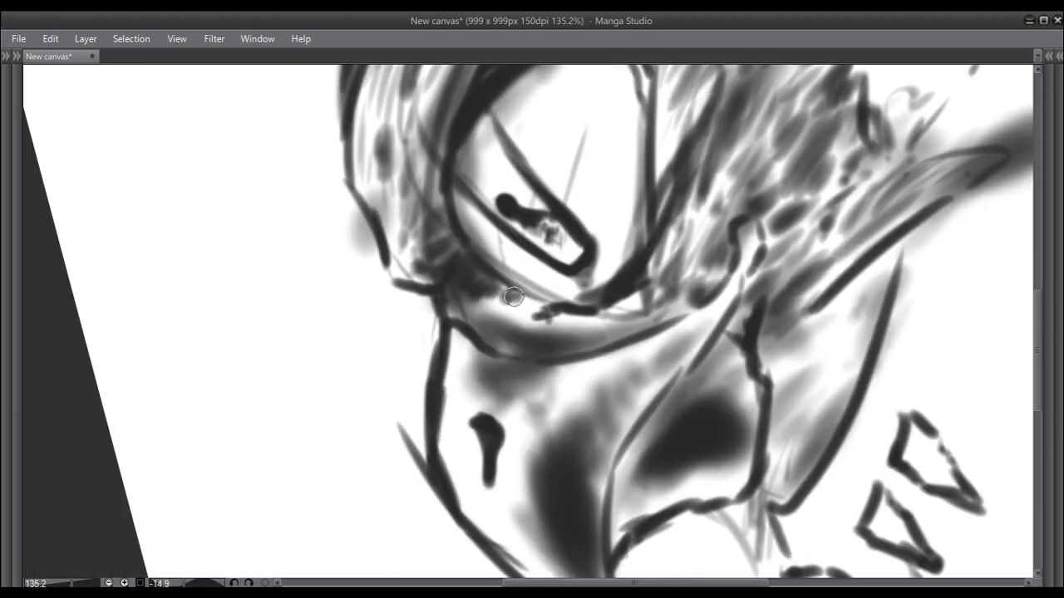
drag(564, 332, 554, 323)
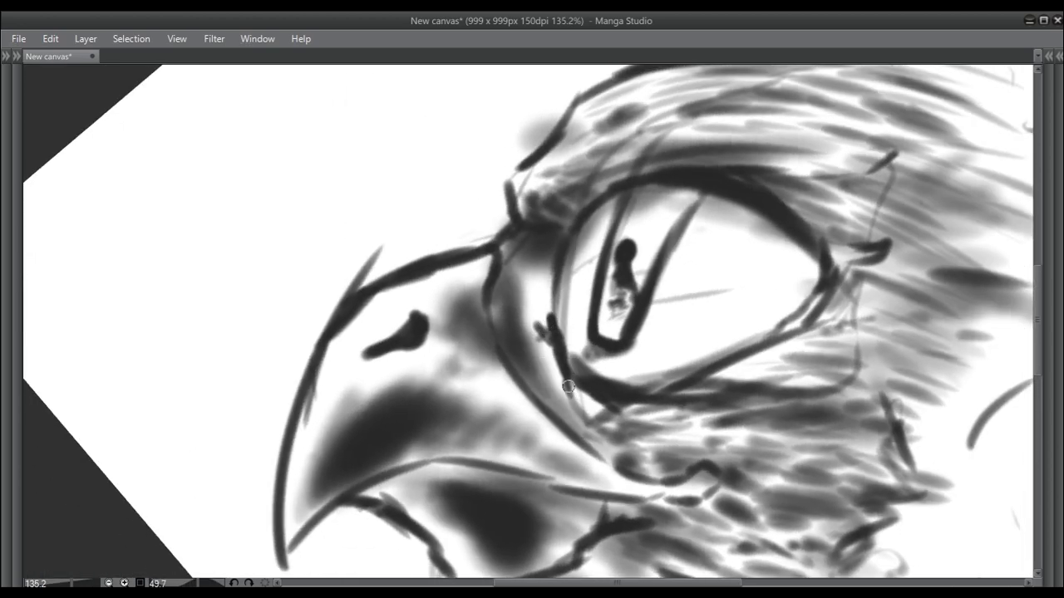
drag(646, 379, 768, 339)
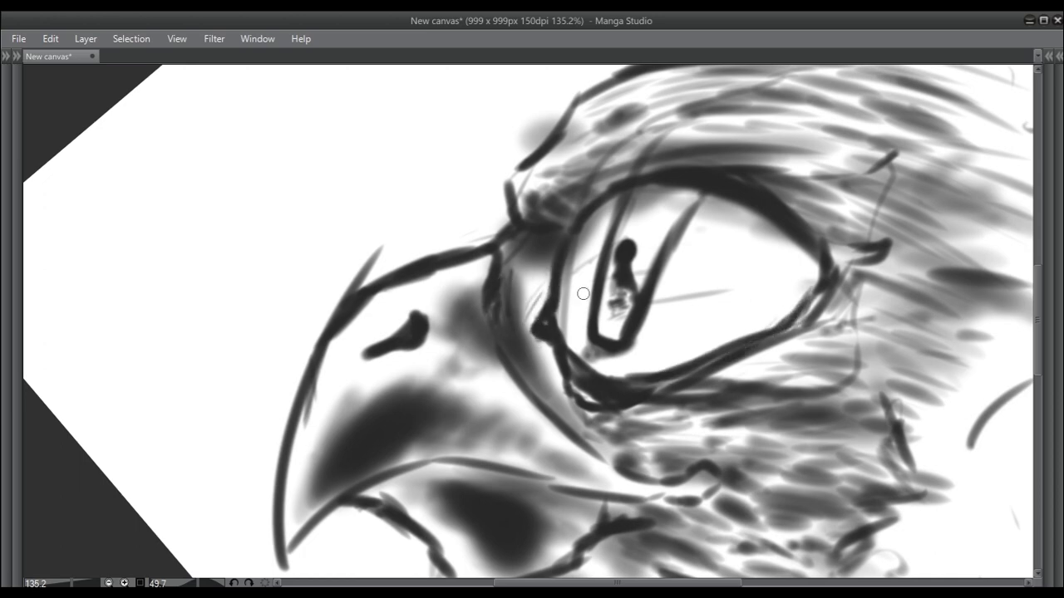
mouse_move(584, 293)
mouse_down()
mouse_move(731, 382)
mouse_move(615, 342)
mouse_move(380, 442)
mouse_move(379, 466)
mouse_move(439, 308)
mouse_move(713, 202)
mouse_move(752, 200)
mouse_up()
Redraw the beak's mouth line as a continuous dark curve ending in a rounded corner on the cheek.
mouse_move(823, 308)
mouse_down()
mouse_move(836, 314)
mouse_move(728, 313)
mouse_move(427, 399)
mouse_move(501, 335)
mouse_up()
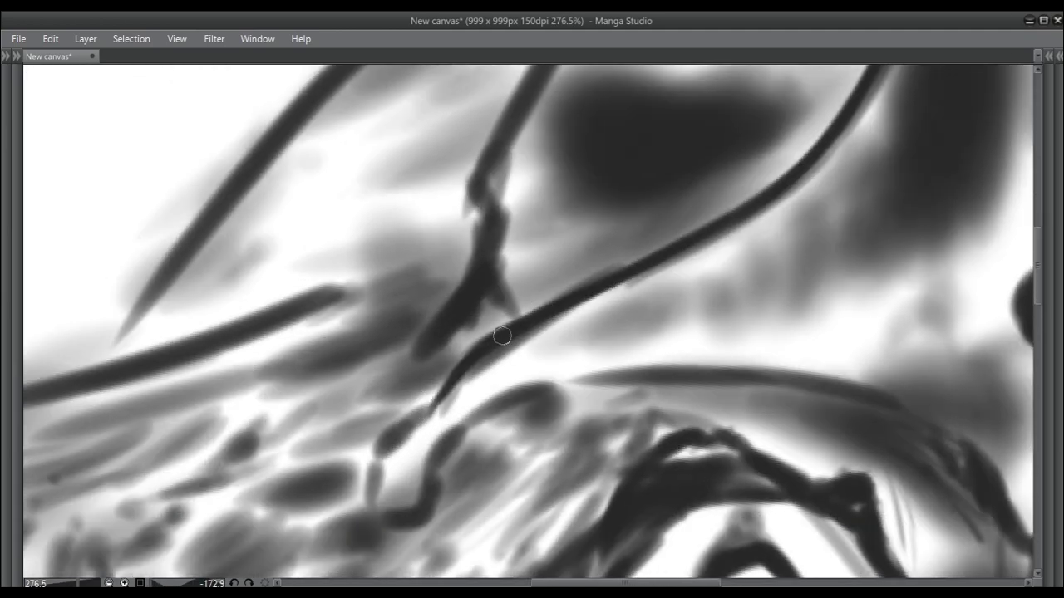
mouse_move(429, 406)
mouse_down()
mouse_move(372, 498)
mouse_move(493, 269)
mouse_move(641, 273)
mouse_move(657, 249)
mouse_up()
mouse_move(292, 426)
mouse_down()
mouse_move(487, 368)
mouse_move(468, 363)
mouse_move(599, 257)
mouse_up()
scroll(663, 343, down, 3)
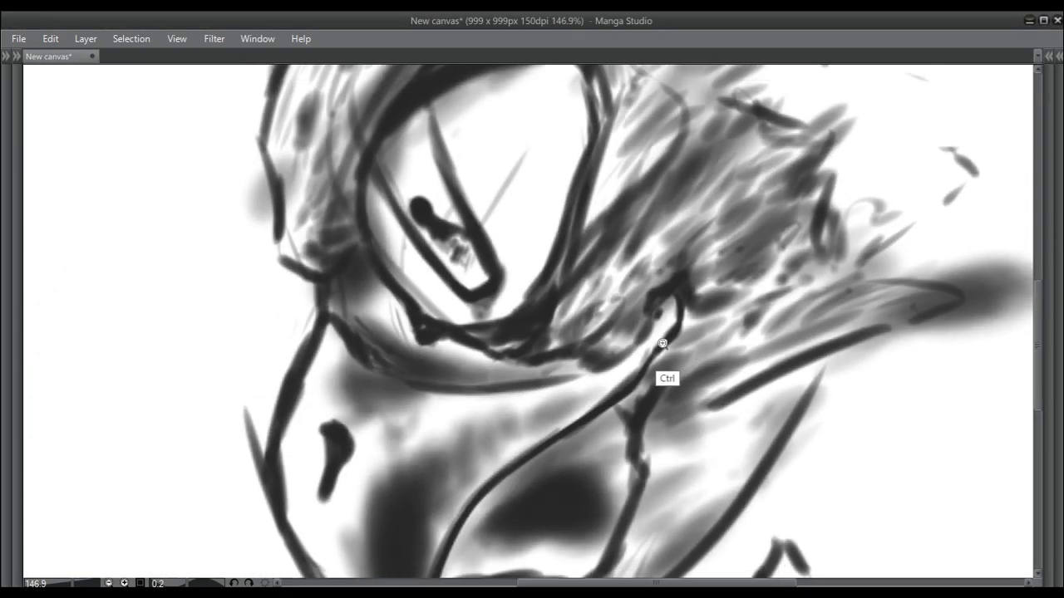
Add finer feather strokes to the lower cheek and along the underside of the long rear tuft.
scroll(662, 344, up, 3)
scroll(683, 241, down, 4)
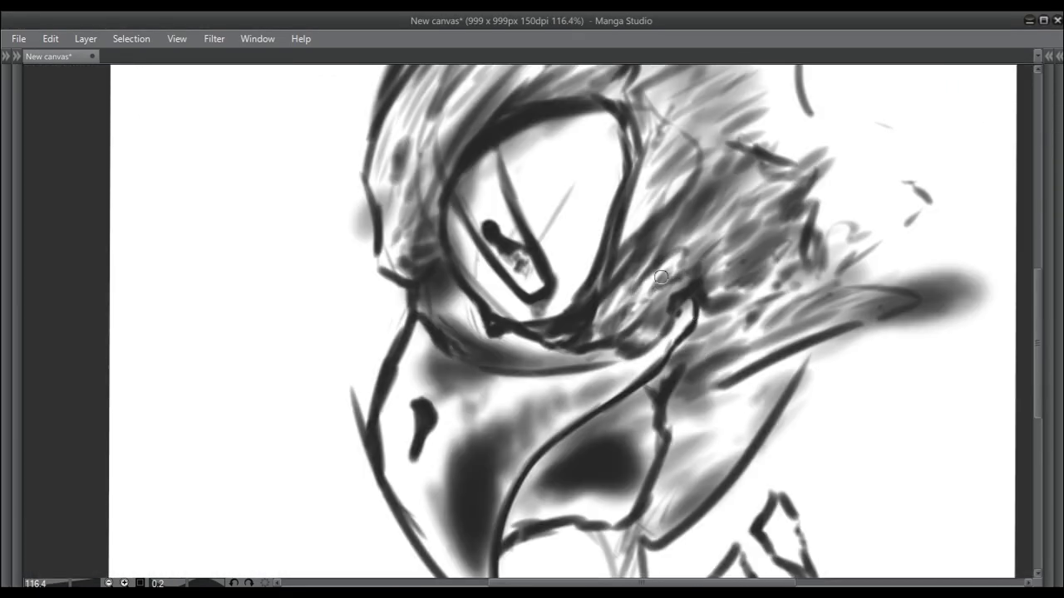
mouse_move(718, 373)
mouse_down()
mouse_move(706, 349)
mouse_move(732, 316)
mouse_move(705, 331)
mouse_up()
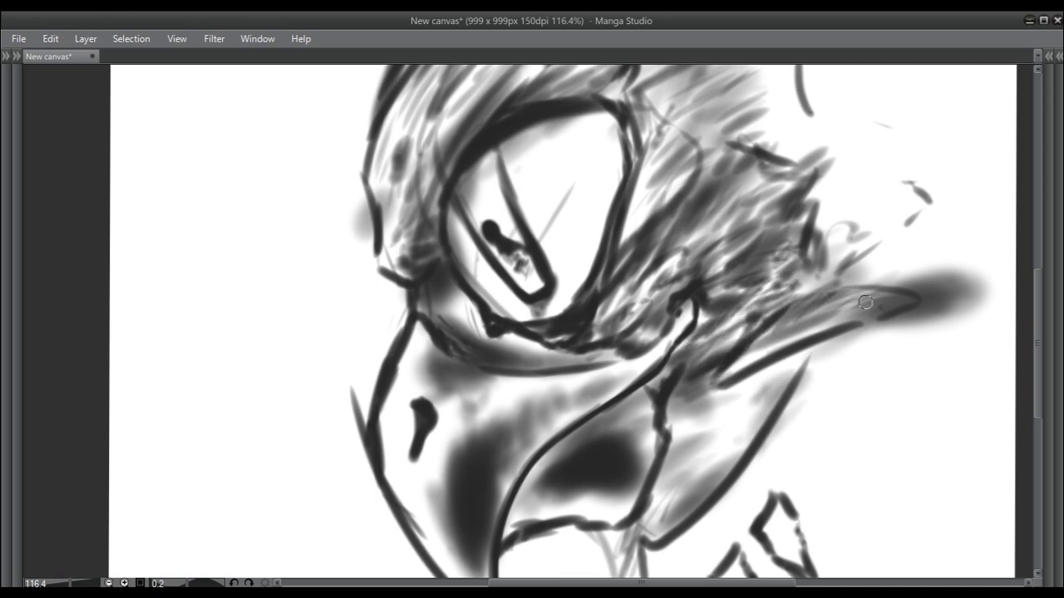
drag(865, 302, 706, 384)
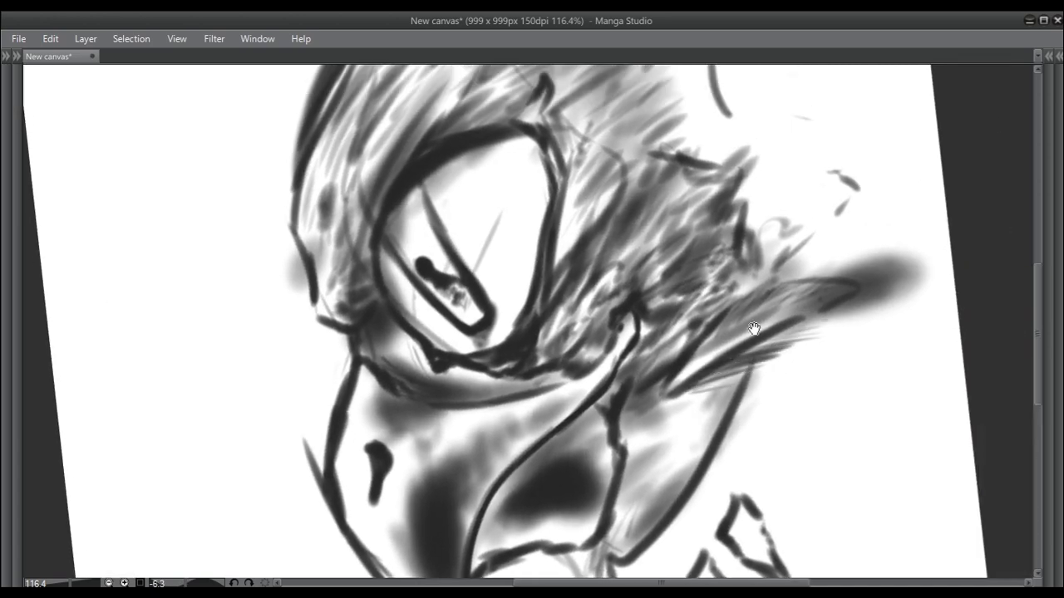
Darken the rear edge of the cheek plumage and extend thin feather strokes outward behind it.
scroll(753, 329, up, 1)
mouse_move(532, 411)
mouse_down()
mouse_move(594, 340)
mouse_move(593, 287)
mouse_move(620, 300)
mouse_move(602, 310)
mouse_move(612, 333)
mouse_move(690, 245)
mouse_up()
drag(752, 218, 714, 323)
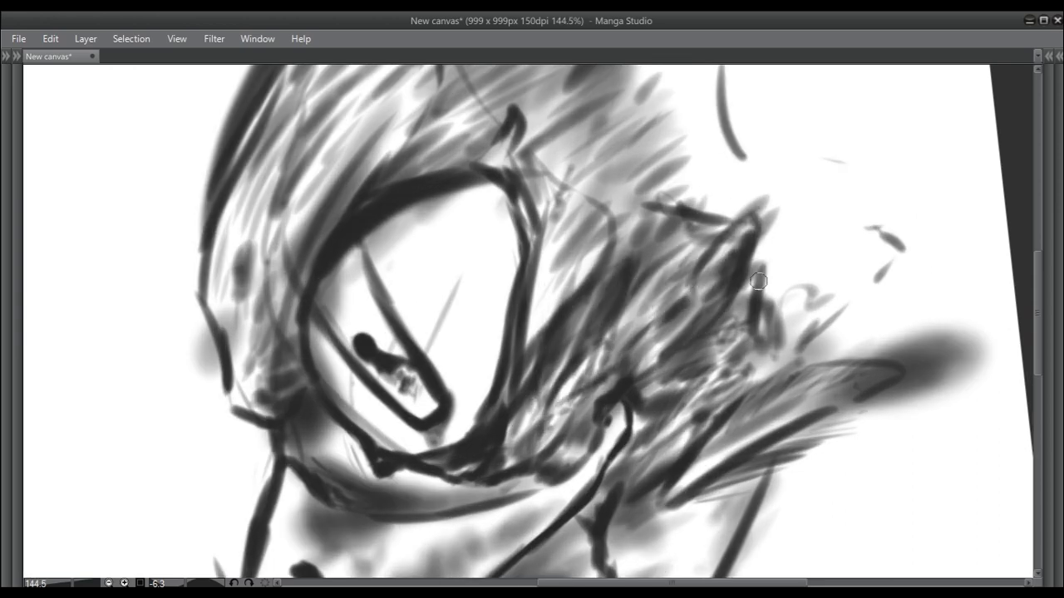
mouse_move(758, 281)
mouse_down()
mouse_move(810, 249)
mouse_move(827, 291)
mouse_up()
drag(833, 312, 761, 332)
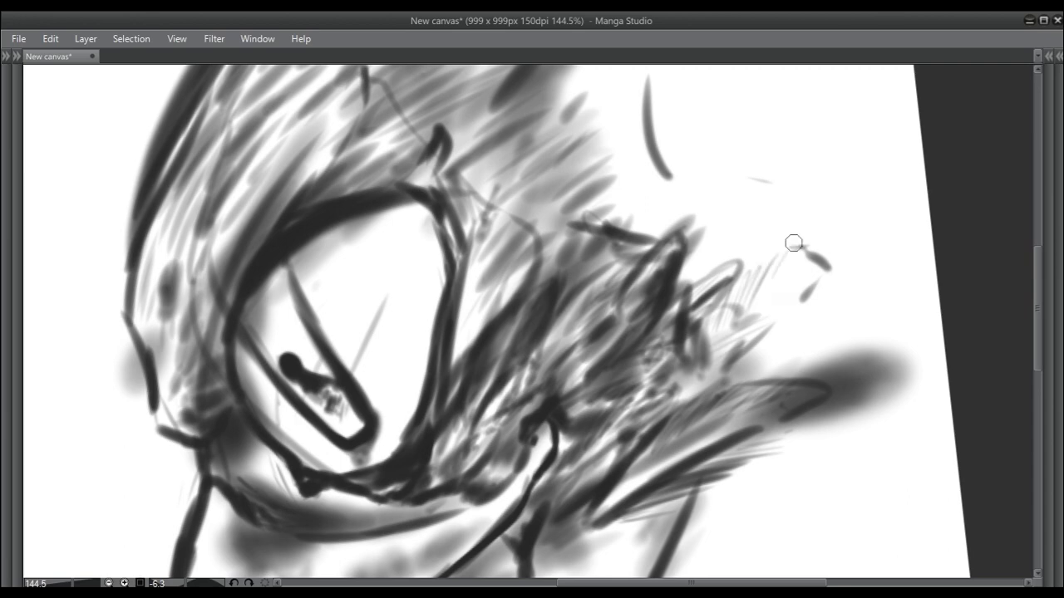
drag(793, 242, 611, 460)
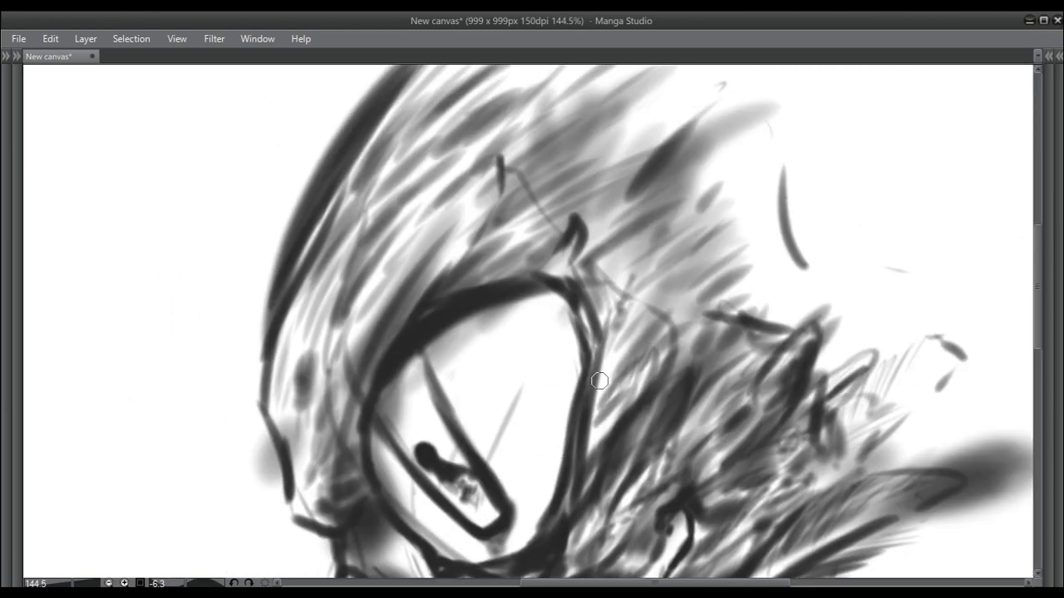
Draw slanted feather strokes from the eye's rear corner up across the upper edge of the cheek.
mouse_move(654, 358)
mouse_down()
mouse_move(684, 269)
mouse_move(702, 279)
mouse_move(706, 262)
mouse_up()
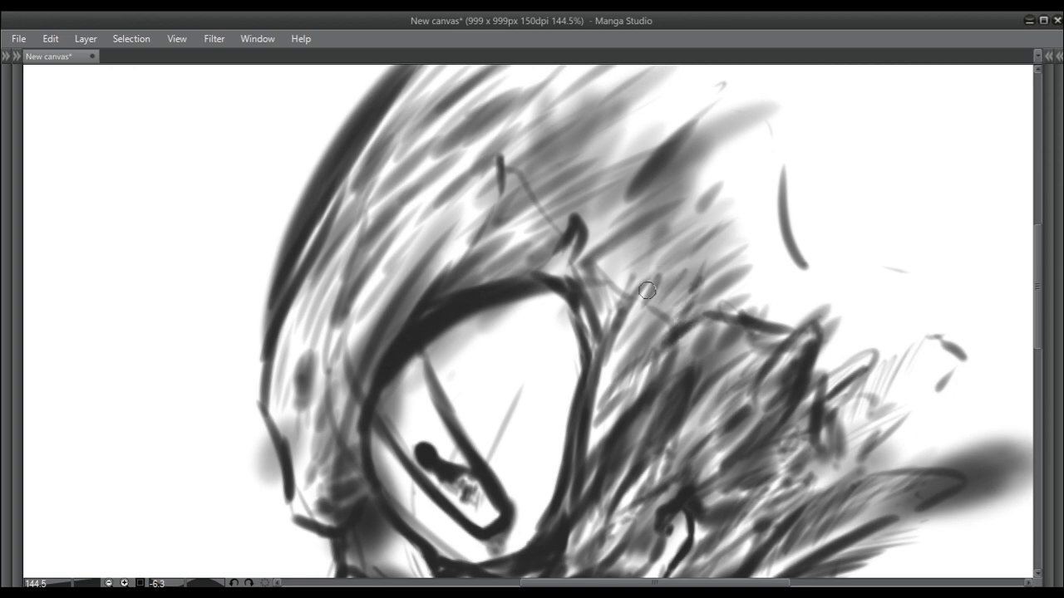
drag(636, 311, 707, 237)
drag(675, 361, 763, 291)
drag(736, 371, 769, 276)
drag(744, 364, 782, 291)
mouse_move(756, 324)
mouse_down()
mouse_move(777, 275)
mouse_move(779, 357)
mouse_move(796, 283)
mouse_up()
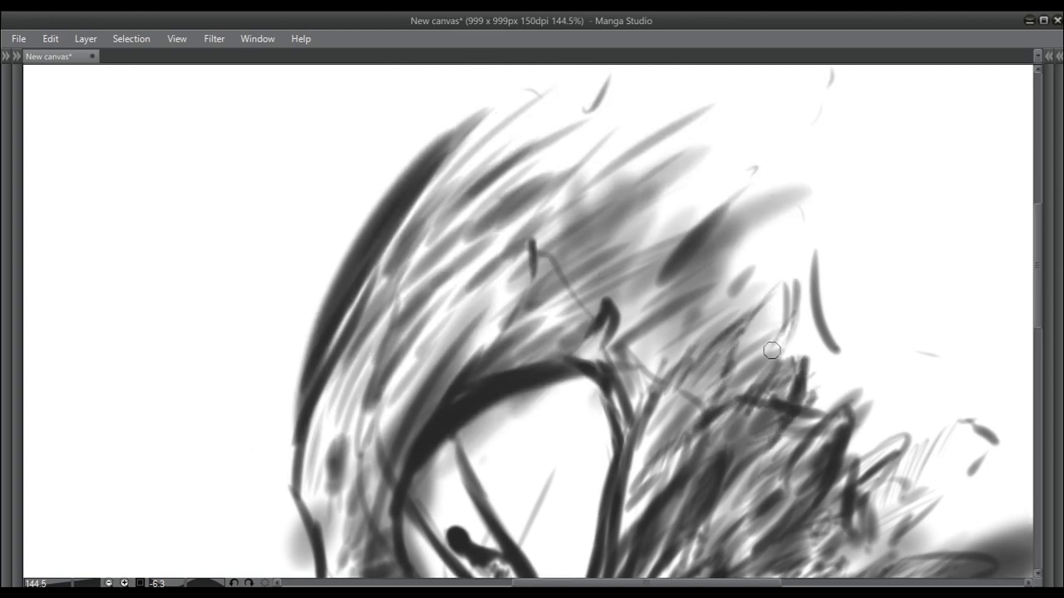
Build up layered feather strokes between the cheek and the dark patch at the back of the crown.
drag(771, 366, 789, 301)
drag(760, 370, 781, 308)
mouse_move(790, 355)
mouse_down()
mouse_move(629, 308)
mouse_move(691, 277)
mouse_up()
drag(634, 309, 675, 218)
drag(680, 284, 723, 223)
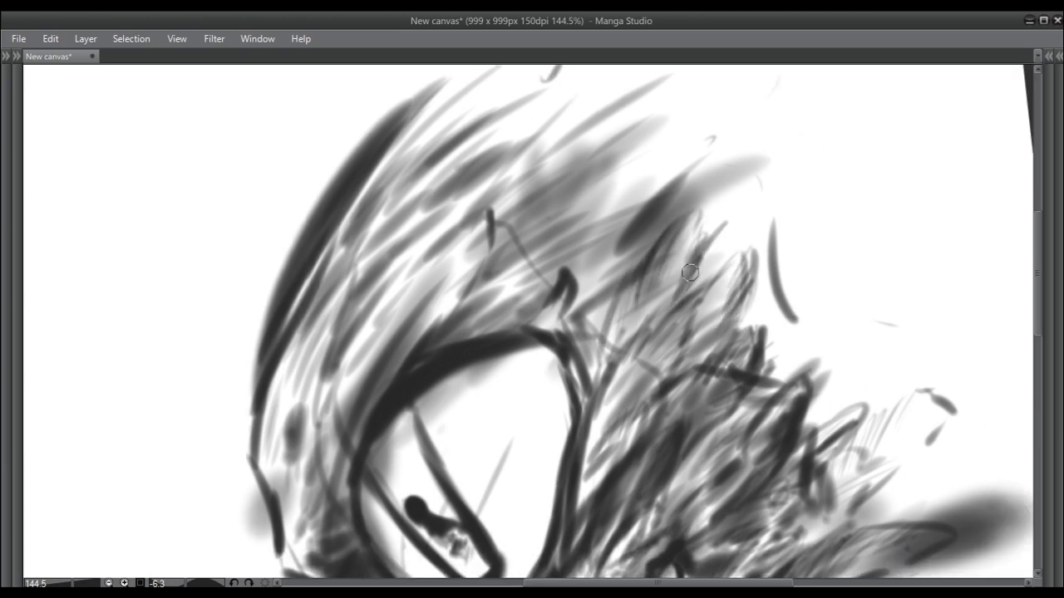
drag(688, 259, 660, 183)
drag(748, 174, 732, 243)
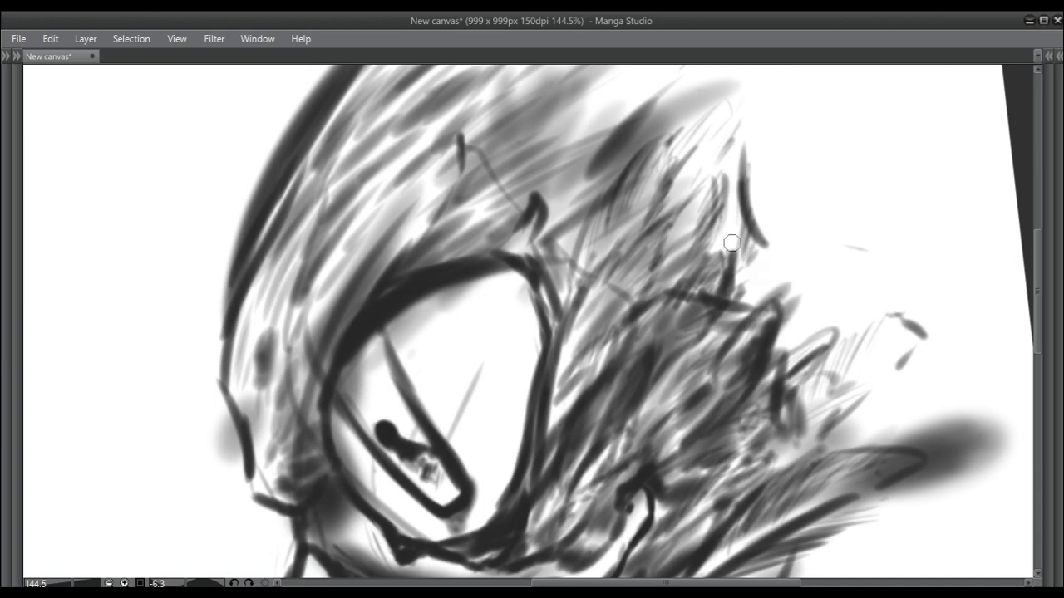
Draw dark, slightly curved feather strokes in front of the eye and continue them up over the brow.
drag(269, 423, 375, 424)
drag(403, 309, 408, 430)
drag(407, 328, 411, 415)
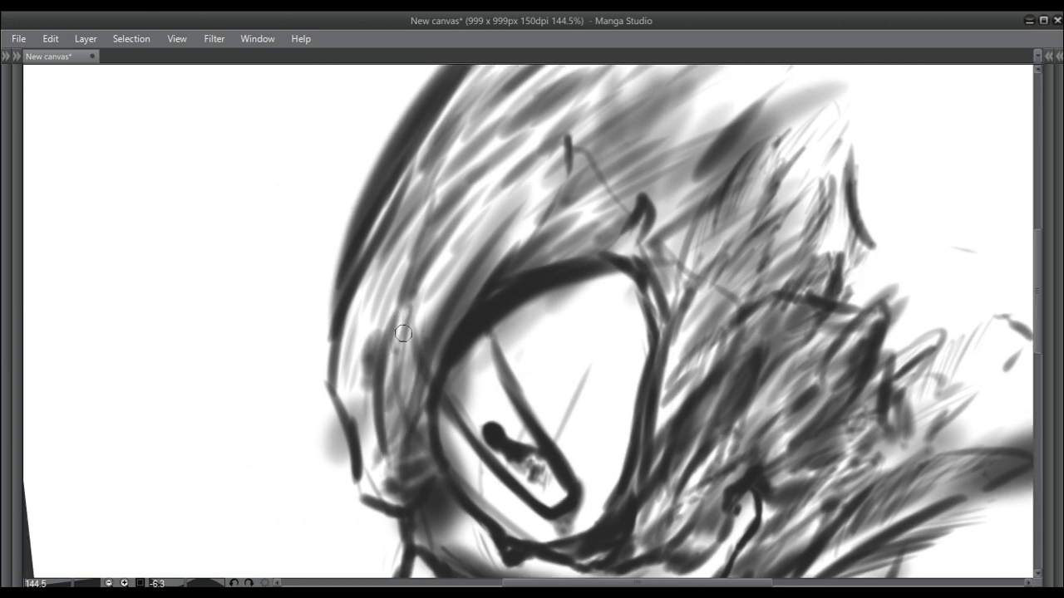
drag(397, 375, 471, 197)
drag(411, 399, 440, 229)
drag(432, 313, 481, 205)
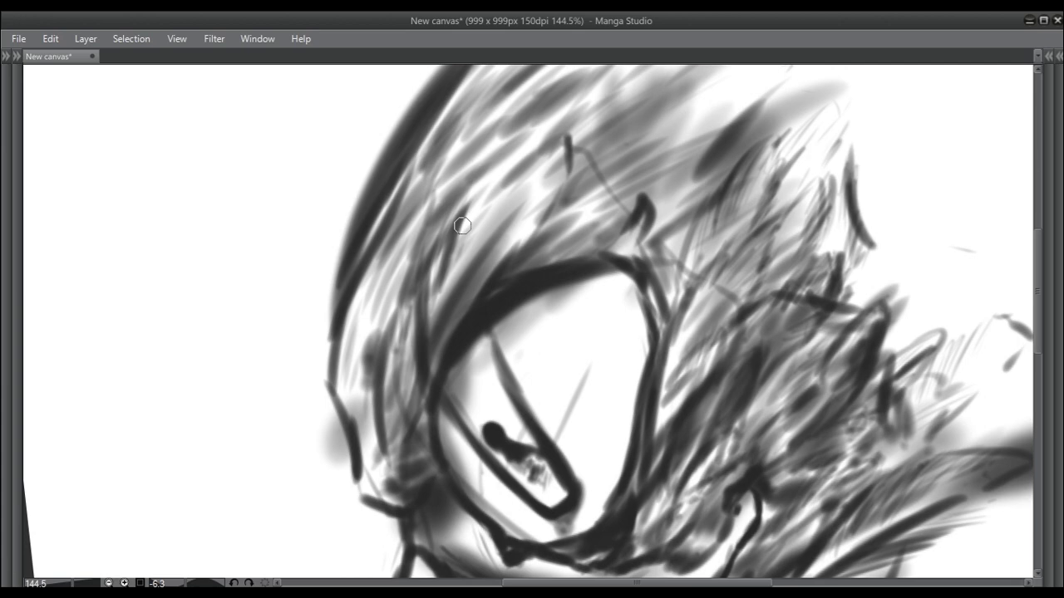
Draw long dark feather strokes rising from the eye's rear corner into the back of the crown.
mouse_move(678, 258)
mouse_down()
mouse_move(736, 116)
mouse_move(790, 89)
mouse_up()
mouse_move(700, 150)
mouse_down()
mouse_move(653, 269)
mouse_move(612, 271)
mouse_move(714, 294)
mouse_up()
drag(395, 470, 397, 456)
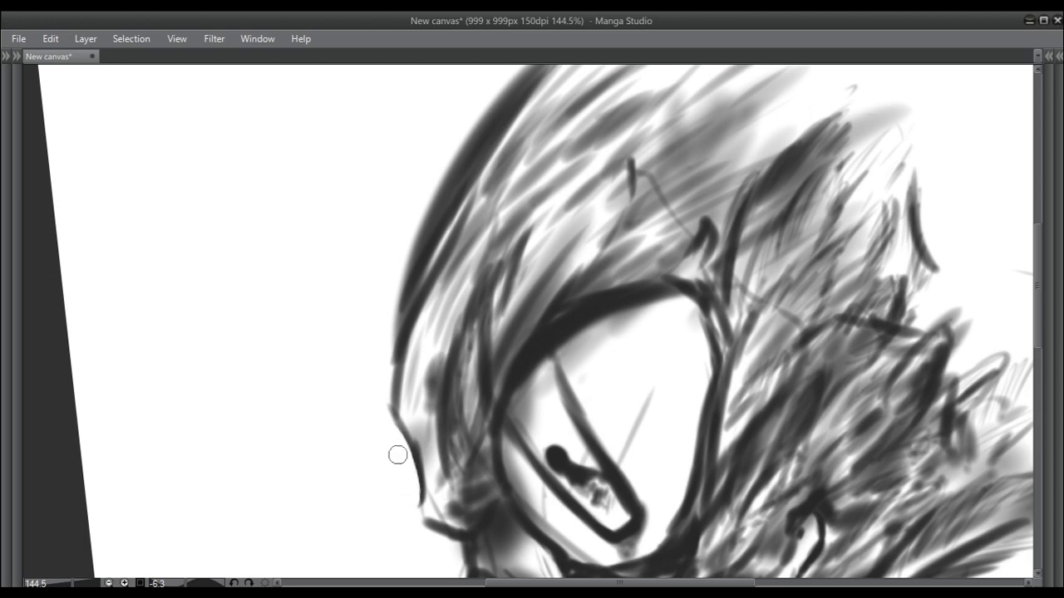
drag(656, 309, 576, 402)
drag(636, 329, 690, 176)
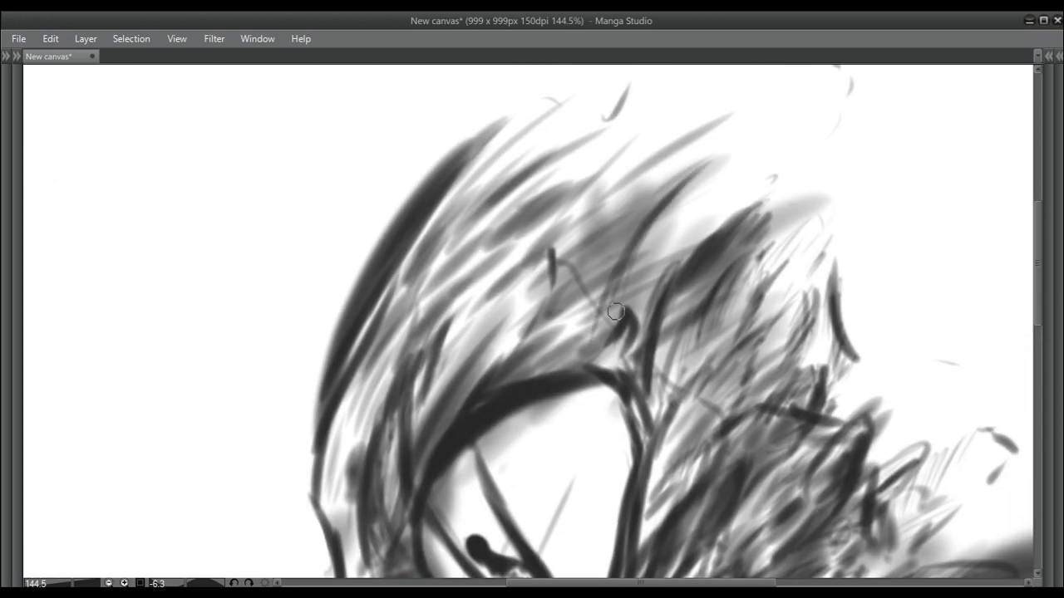
drag(675, 253, 695, 216)
drag(683, 272, 729, 198)
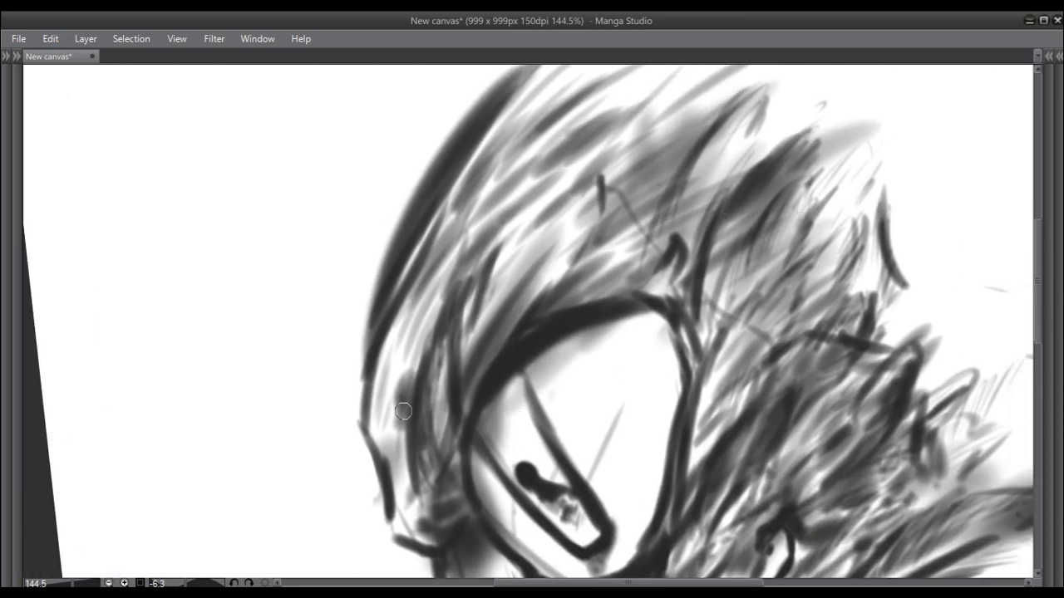
Thicken the forehead's front outline with dark overlapping strokes and reduce the brush size to 30.
drag(398, 300, 376, 436)
drag(366, 291, 382, 397)
key(bracketleft)
key(bracketleft)
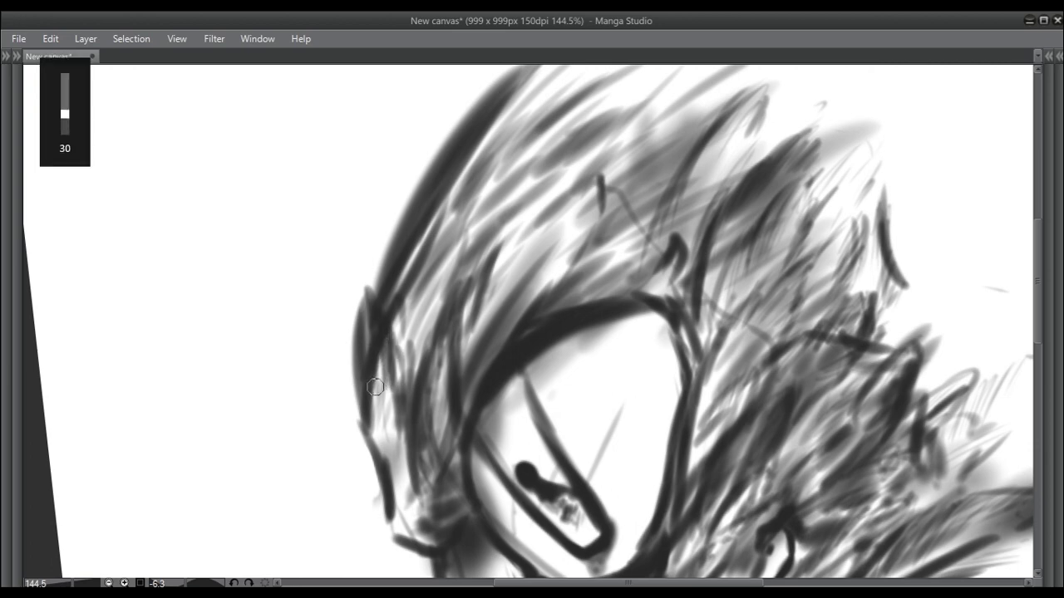
drag(552, 273, 542, 319)
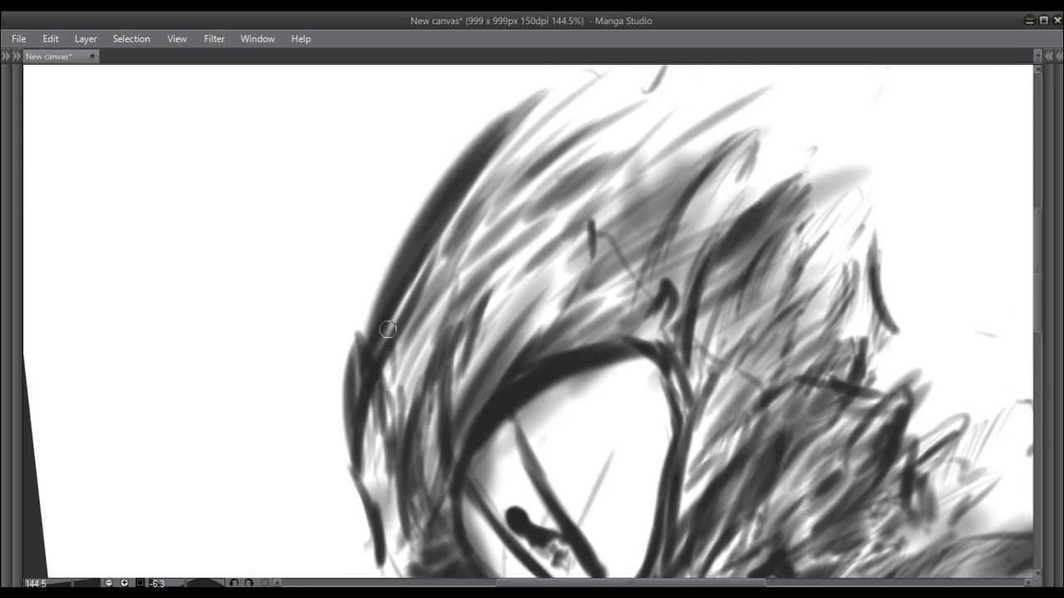
mouse_move(387, 329)
mouse_down()
mouse_move(444, 174)
mouse_move(415, 305)
mouse_move(380, 357)
mouse_move(448, 249)
mouse_up()
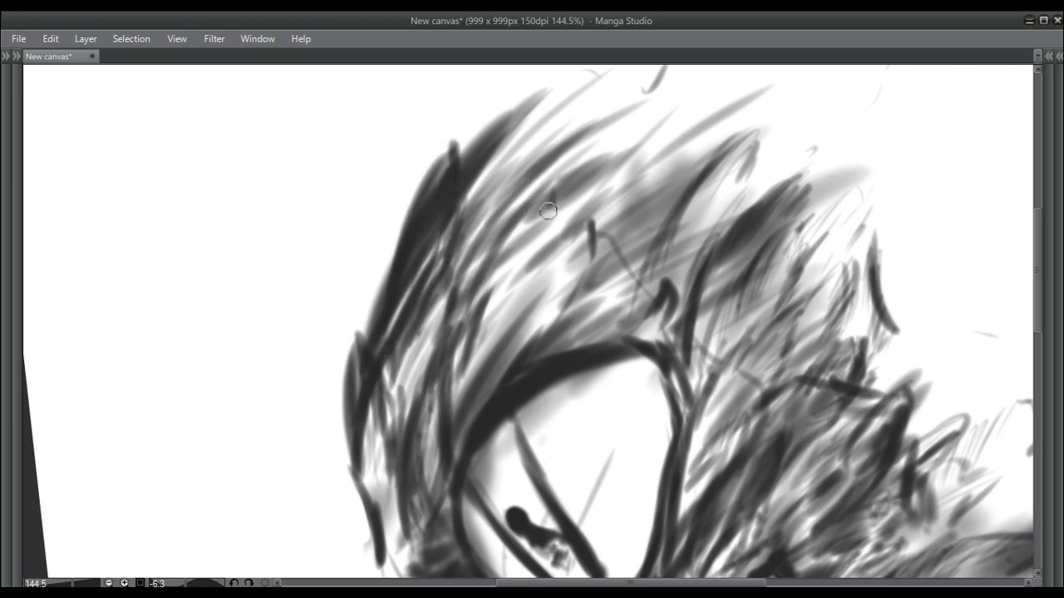
Layer more feather strokes across the crown above the eye.
mouse_move(547, 211)
mouse_down()
mouse_move(531, 241)
mouse_move(523, 181)
mouse_up()
mouse_move(473, 327)
mouse_down()
mouse_move(531, 259)
mouse_move(537, 286)
mouse_move(589, 257)
mouse_move(556, 328)
mouse_move(447, 456)
mouse_move(525, 307)
mouse_move(513, 348)
mouse_move(529, 331)
mouse_move(509, 368)
mouse_move(541, 301)
mouse_up()
mouse_move(534, 364)
mouse_down()
mouse_move(647, 238)
mouse_move(538, 337)
mouse_move(551, 340)
mouse_move(608, 258)
mouse_move(593, 320)
mouse_move(622, 321)
mouse_up()
drag(649, 276, 591, 319)
mouse_move(592, 320)
mouse_down()
mouse_move(581, 249)
mouse_move(554, 254)
mouse_move(518, 308)
mouse_move(519, 254)
mouse_move(665, 250)
mouse_move(549, 332)
mouse_move(515, 288)
mouse_move(527, 207)
mouse_move(542, 230)
mouse_move(498, 210)
mouse_move(558, 172)
mouse_up()
Darken the band between the eye and the beak and fill it with fine hatching strokes.
scroll(572, 232, up, 3)
mouse_move(568, 242)
mouse_down()
mouse_move(571, 218)
mouse_move(612, 245)
mouse_move(624, 299)
mouse_move(549, 260)
mouse_move(437, 314)
mouse_up()
scroll(549, 260, down, 2)
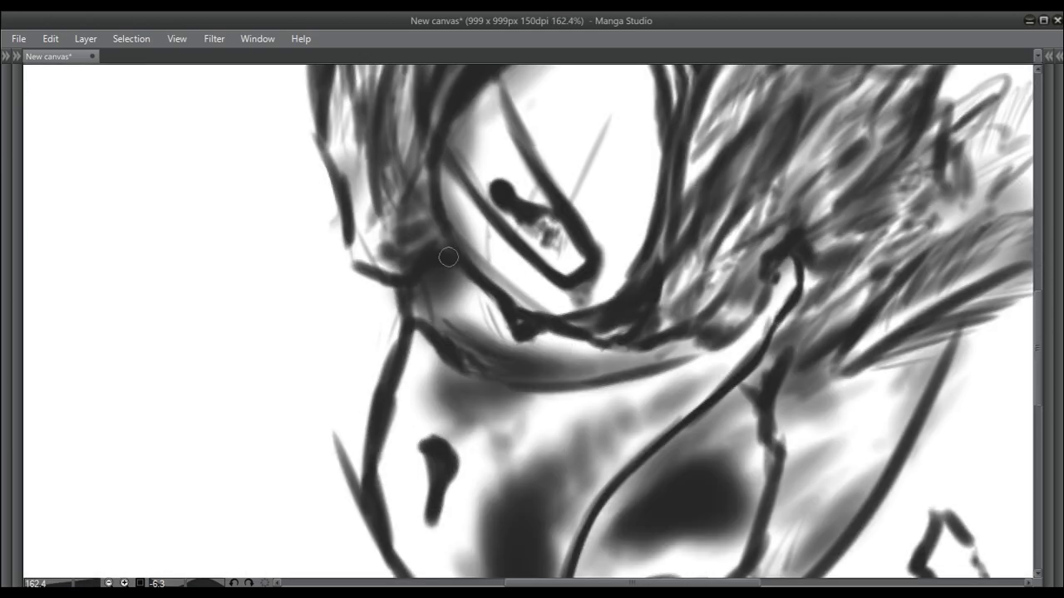
mouse_move(505, 360)
mouse_down()
mouse_move(521, 354)
mouse_move(479, 287)
mouse_up()
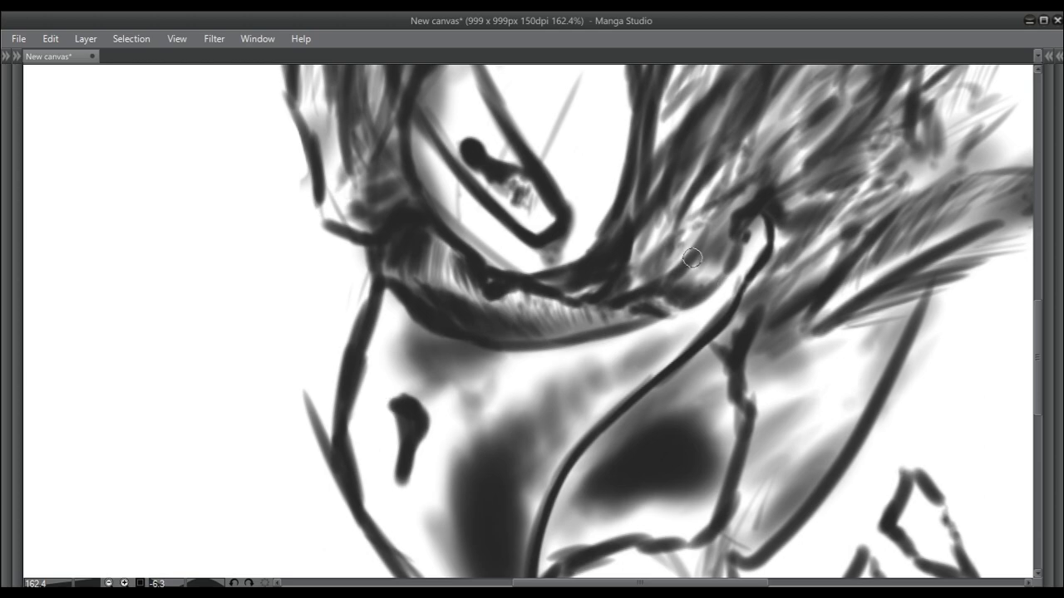
drag(693, 259, 499, 341)
Extend short dark feather strokes from the band at the beak's base down to the mouth corner.
scroll(499, 341, down, 2)
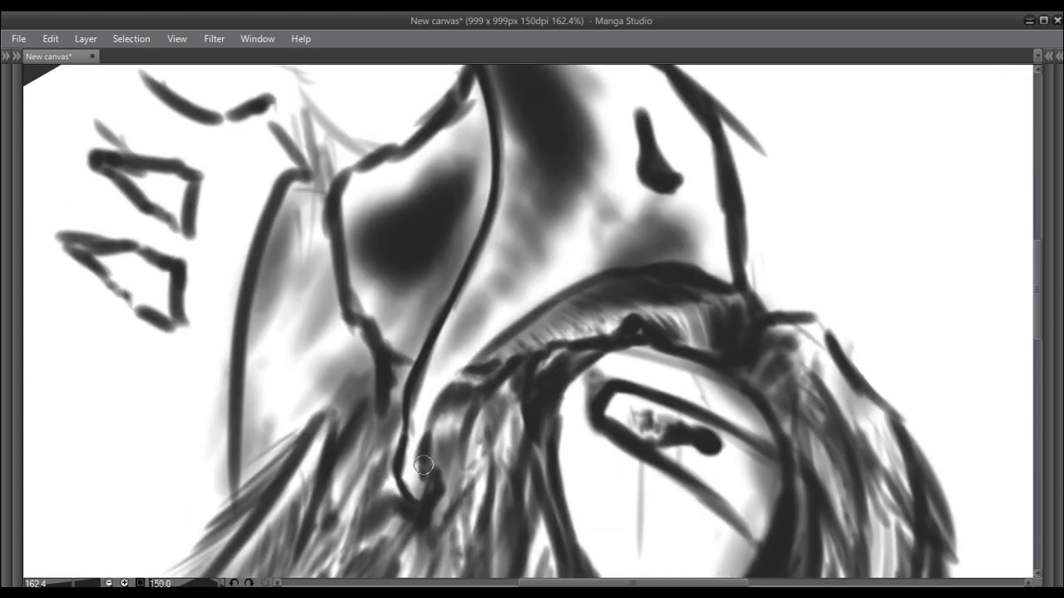
drag(486, 361, 632, 214)
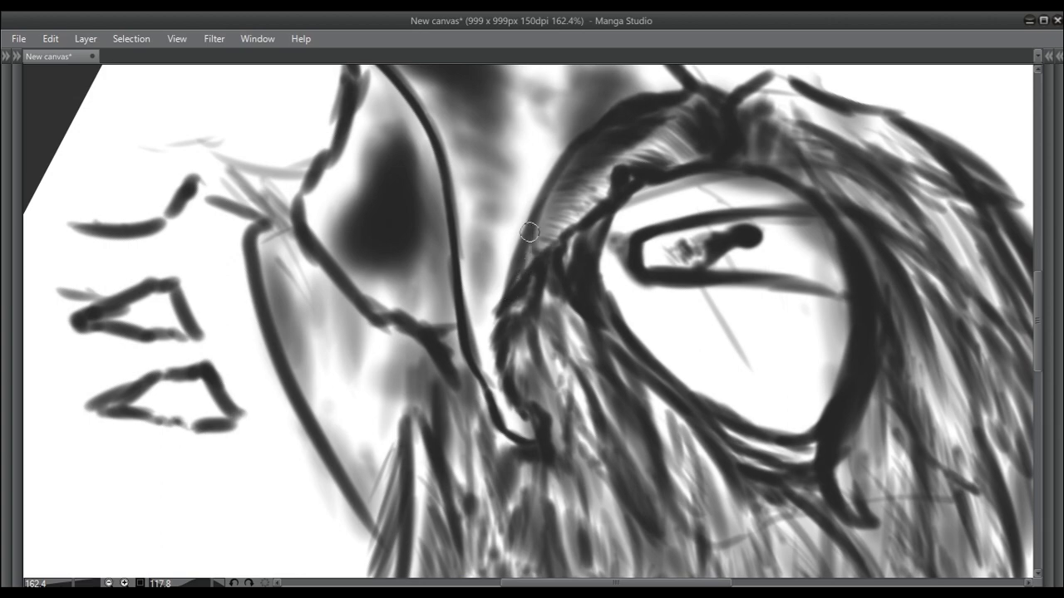
drag(530, 232, 478, 251)
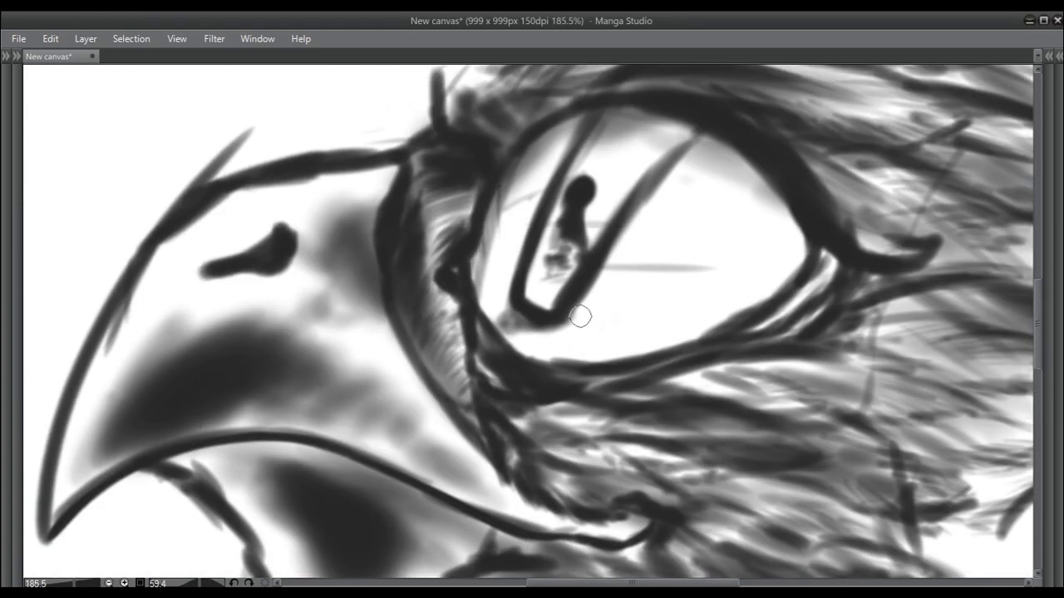
drag(627, 404, 649, 311)
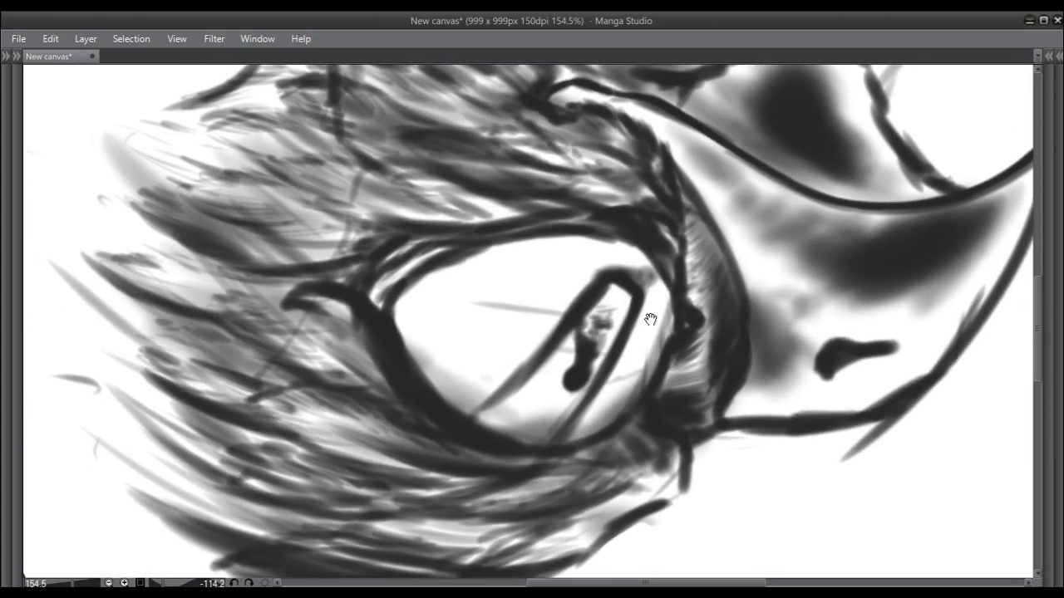
Remove the stray line sticking out from the beak's upper ridge and clean up the outline there.
scroll(598, 411, down, 3)
drag(598, 411, 594, 267)
scroll(593, 267, up, 3)
drag(582, 349, 572, 304)
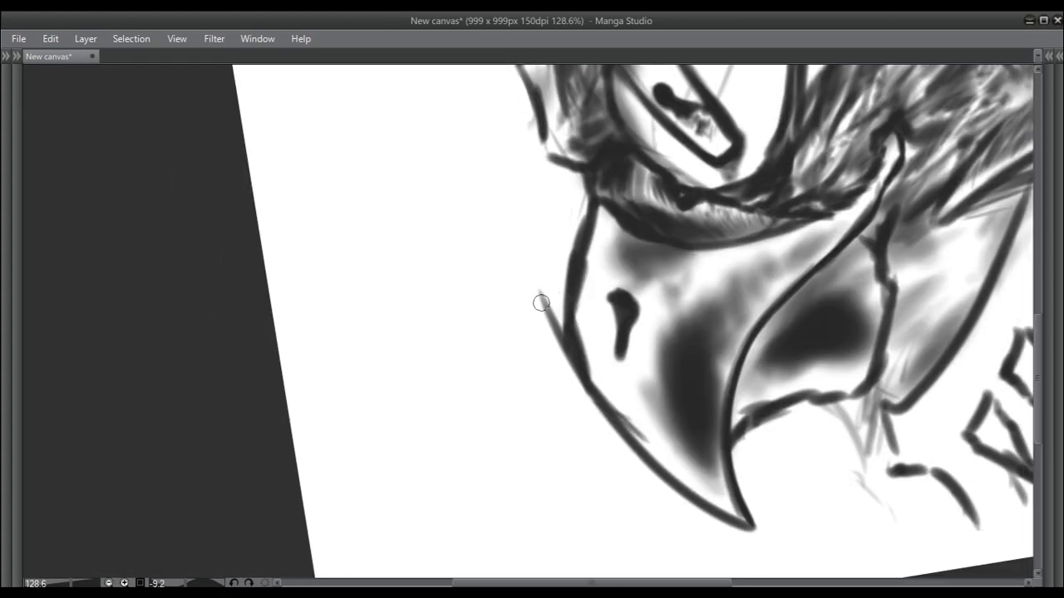
key(ctrl+z)
mouse_move(592, 201)
mouse_down()
mouse_move(587, 388)
mouse_move(599, 393)
mouse_up()
click(561, 271)
scroll(585, 304, down, 3)
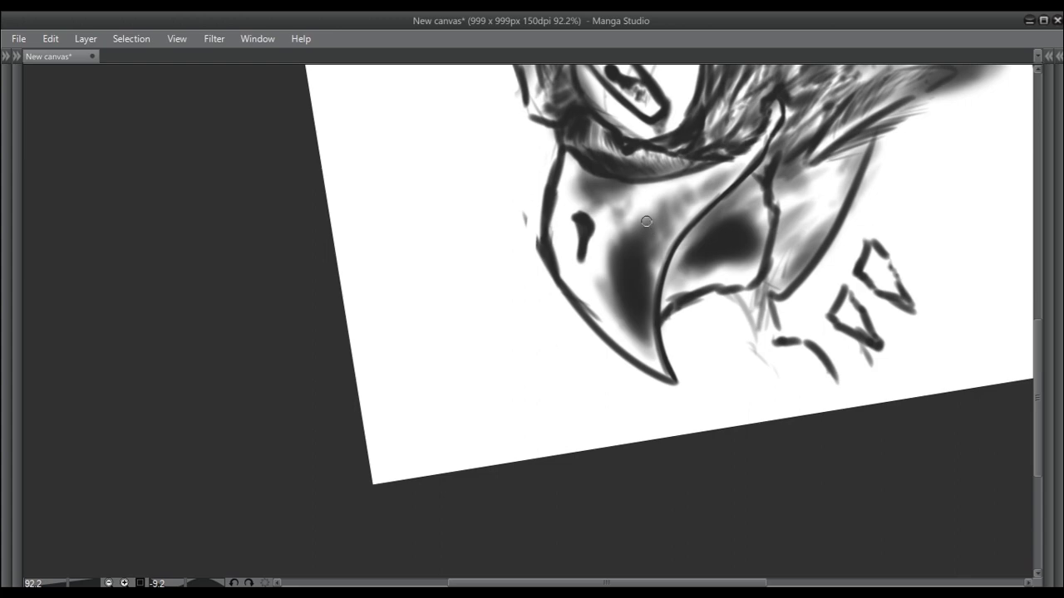
Thicken the front edge of the lower beak and shade it softly inward toward the dark patch.
scroll(530, 323, up, 3)
drag(563, 414, 505, 309)
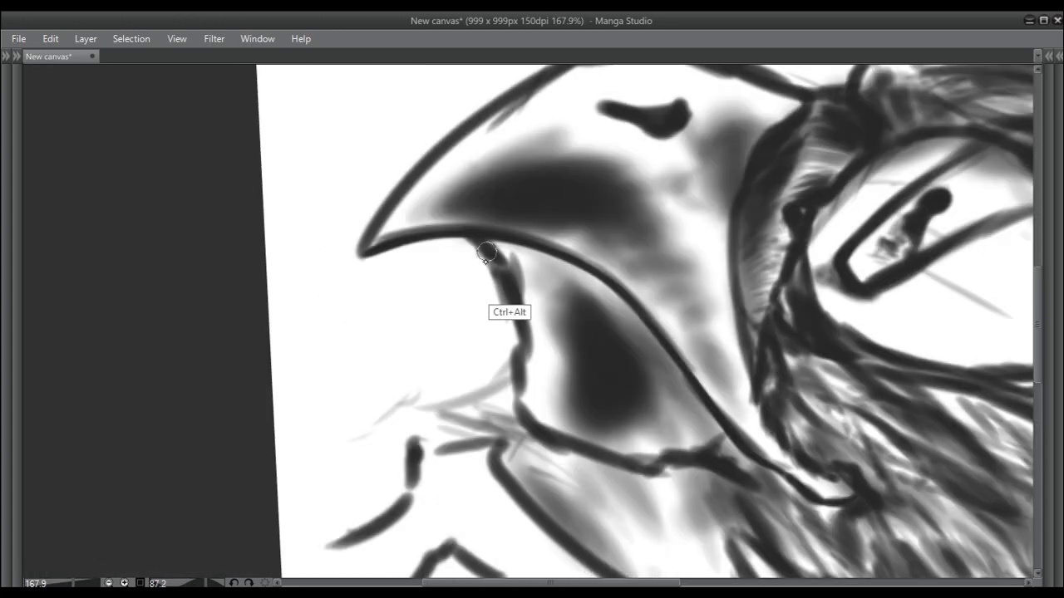
mouse_move(499, 249)
mouse_down()
mouse_move(527, 304)
mouse_move(510, 262)
mouse_move(494, 266)
mouse_move(571, 249)
mouse_move(534, 290)
mouse_move(524, 369)
mouse_up()
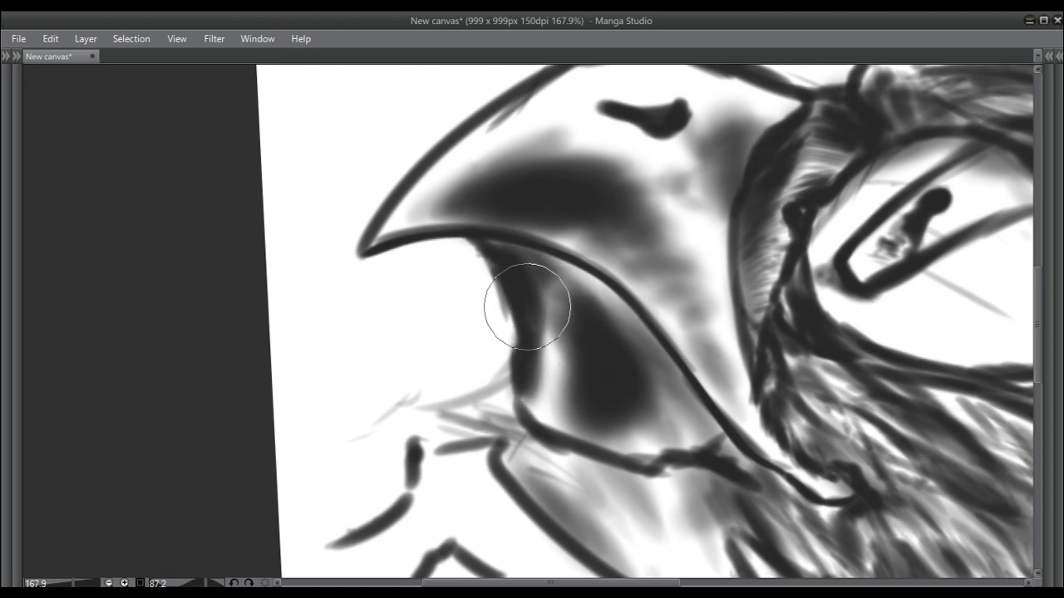
key(Tab)
key(Tab)
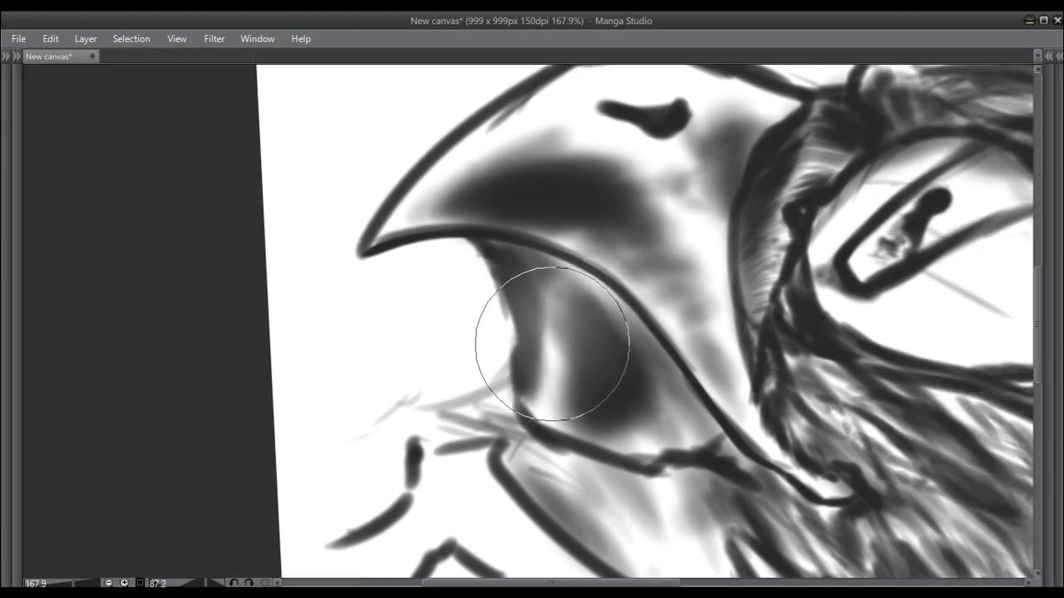
mouse_move(515, 391)
mouse_down()
mouse_move(689, 389)
mouse_move(845, 304)
mouse_move(845, 373)
mouse_move(678, 404)
mouse_up()
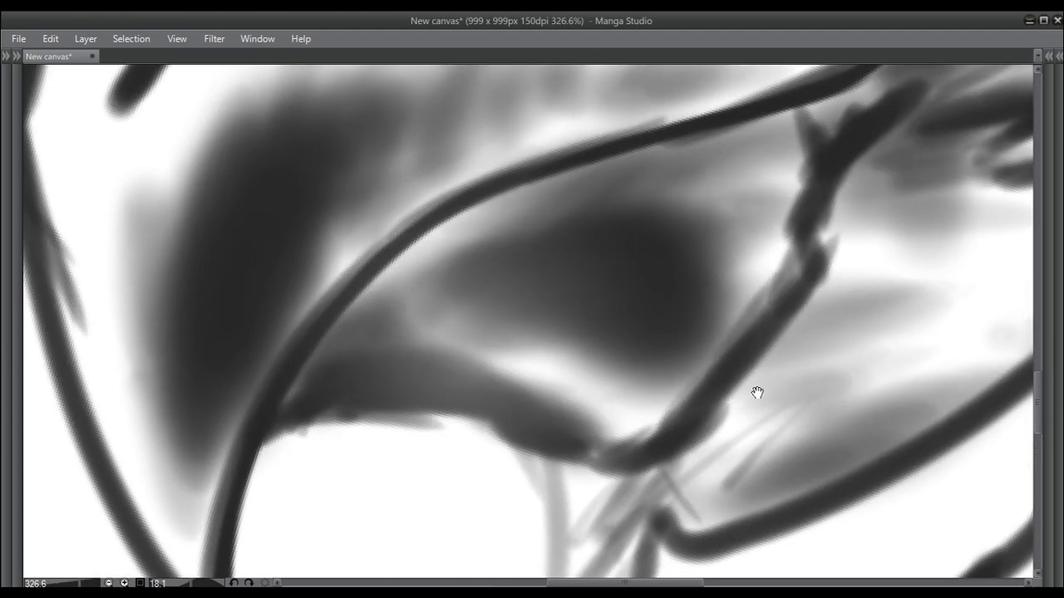
Darken the lower beak's rear edge below the mouth corner with rough feathered strokes.
drag(756, 392, 668, 242)
drag(640, 299, 698, 364)
drag(637, 335, 709, 273)
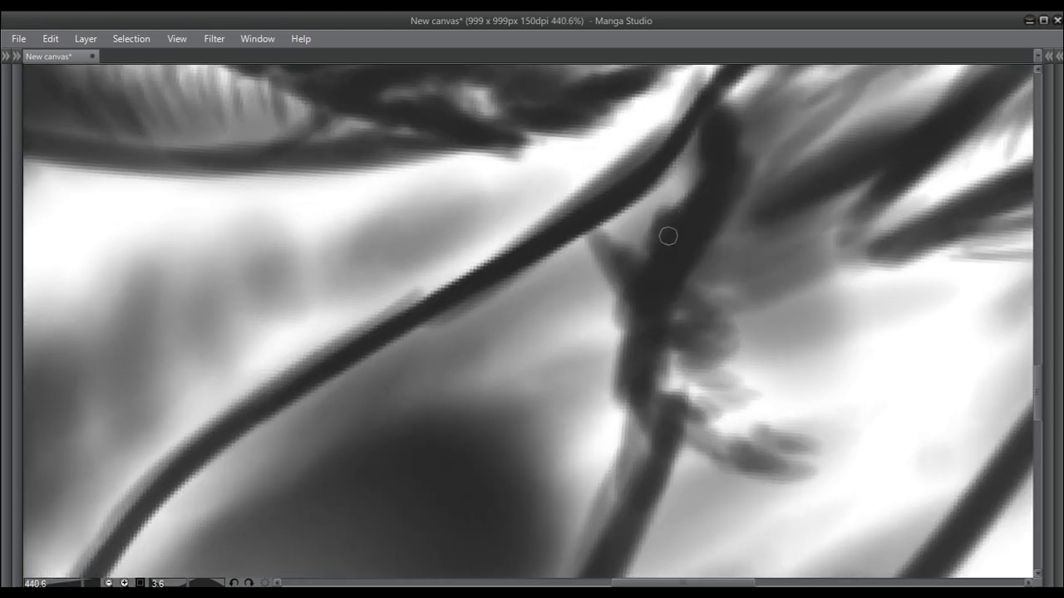
mouse_move(669, 236)
mouse_down()
mouse_move(620, 435)
mouse_move(724, 368)
mouse_move(743, 308)
mouse_move(724, 415)
mouse_move(815, 283)
mouse_move(690, 290)
mouse_move(593, 351)
mouse_move(597, 320)
mouse_move(564, 449)
mouse_move(595, 453)
mouse_up()
drag(595, 479, 587, 392)
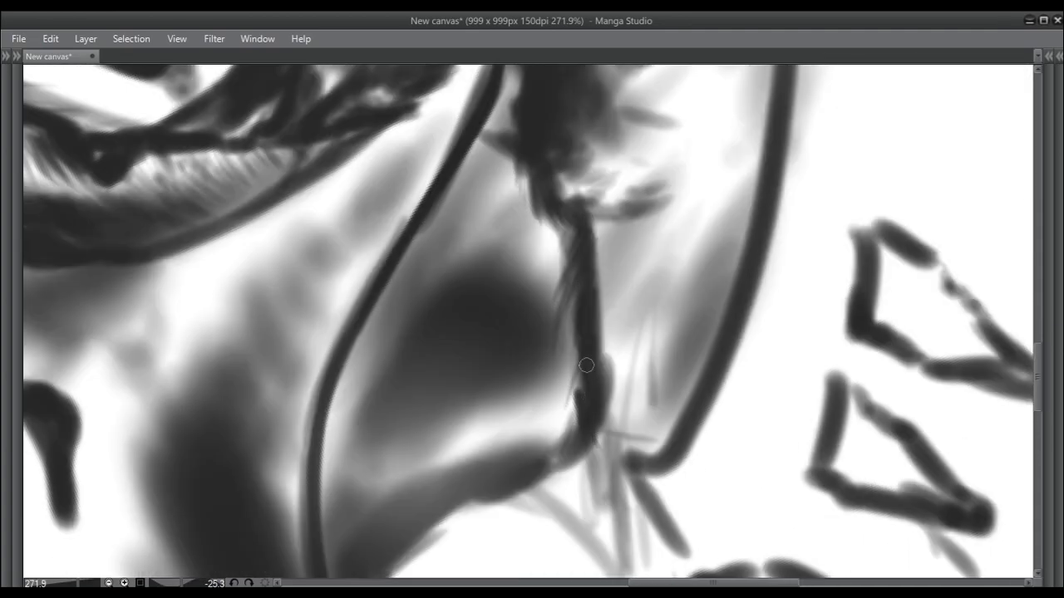
Add feather strokes along the lower beak's rear edge and a small tuft hanging from the chin.
drag(591, 456, 656, 391)
drag(640, 299, 619, 366)
mouse_move(652, 283)
mouse_down()
mouse_move(608, 408)
mouse_move(552, 463)
mouse_move(524, 524)
mouse_up()
mouse_move(524, 515)
mouse_down()
mouse_move(545, 432)
mouse_move(536, 470)
mouse_up()
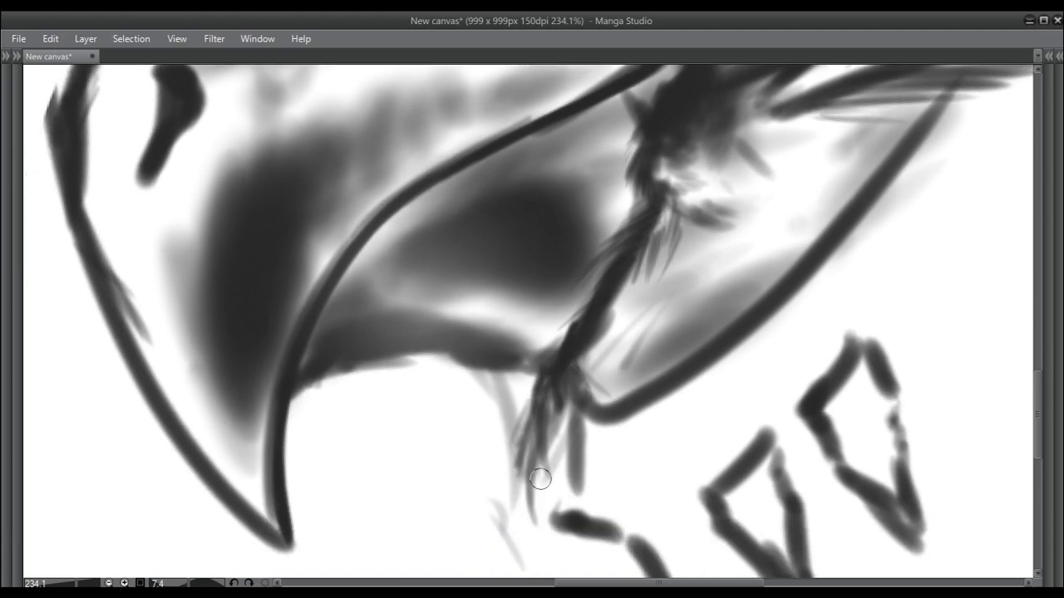
drag(540, 391, 549, 499)
drag(544, 416, 549, 486)
Fill the throat patch behind the lower beak with feather strokes fanning out toward the curved jaw line.
mouse_move(832, 321)
mouse_down()
mouse_move(551, 363)
mouse_move(432, 366)
mouse_move(474, 375)
mouse_move(522, 359)
mouse_move(479, 351)
mouse_move(532, 341)
mouse_move(565, 385)
mouse_move(589, 360)
mouse_move(687, 329)
mouse_move(648, 316)
mouse_up()
mouse_move(586, 342)
mouse_down()
mouse_move(549, 375)
mouse_move(669, 333)
mouse_up()
mouse_move(603, 320)
mouse_down()
mouse_move(557, 358)
mouse_move(568, 330)
mouse_move(558, 334)
mouse_move(638, 304)
mouse_move(586, 336)
mouse_up()
drag(649, 286, 615, 373)
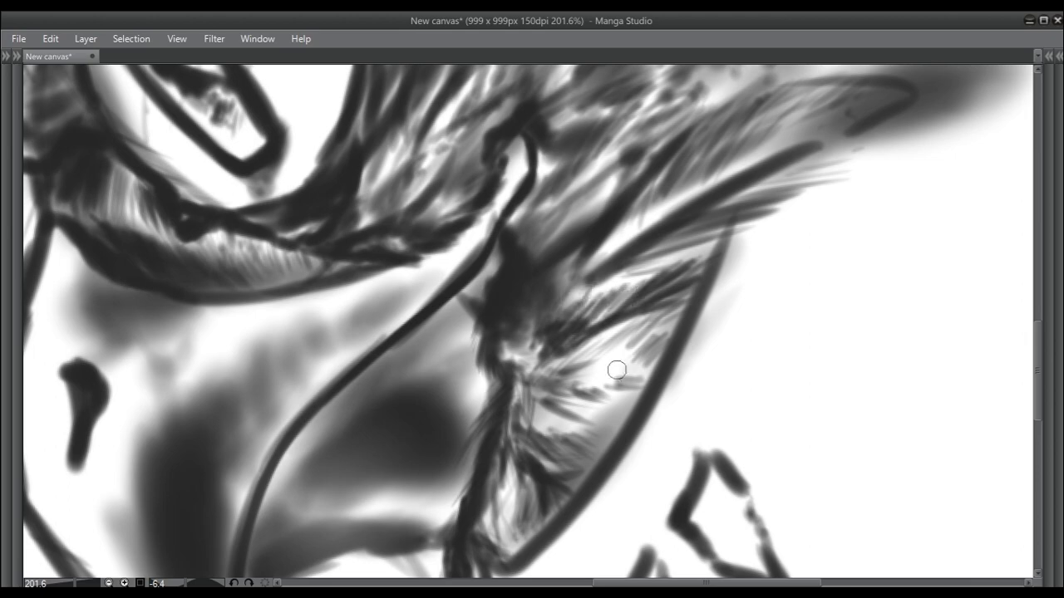
Shade the lower part of the throat patch with more feather texture down to the chin.
scroll(615, 374, down, 4)
scroll(581, 385, up, 1)
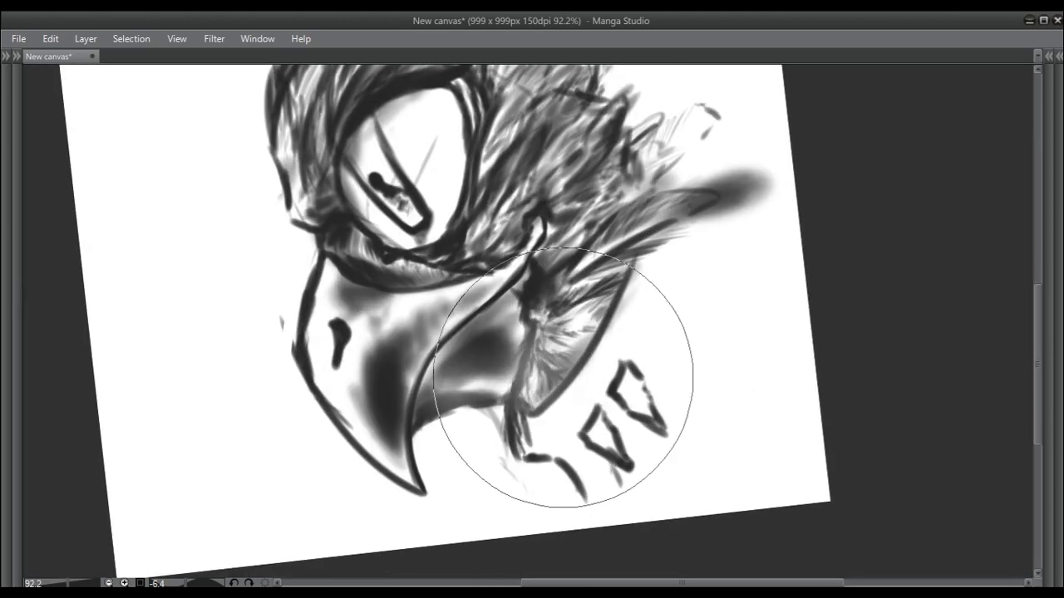
scroll(566, 365, up, 3)
mouse_move(566, 366)
mouse_down()
mouse_move(582, 341)
mouse_move(619, 333)
mouse_move(640, 308)
mouse_up()
scroll(507, 409, down, 2)
scroll(546, 433, down, 3)
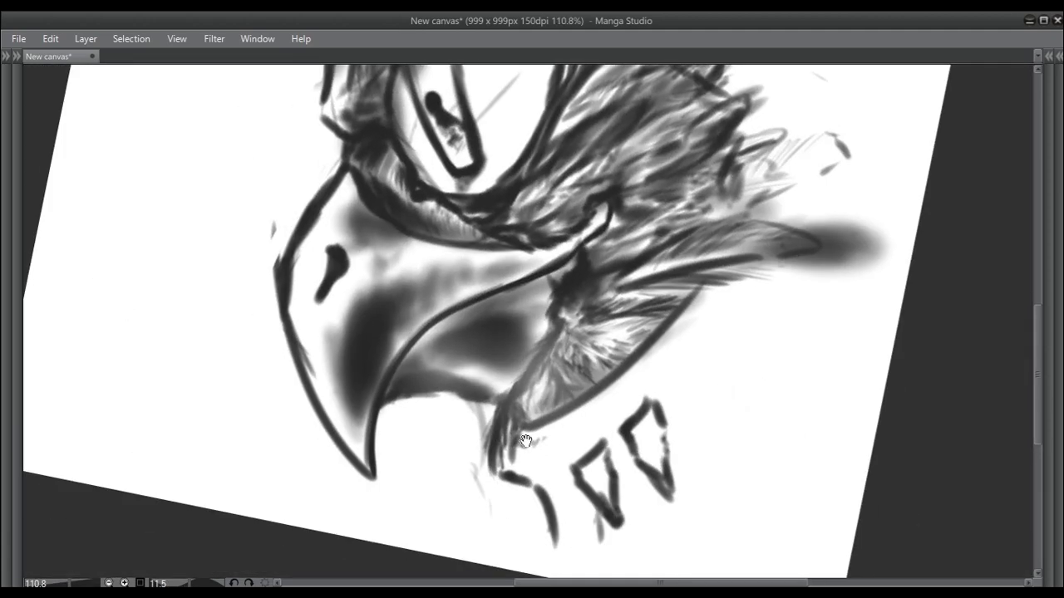
Hatch beneath the curved jaw line and draw a second parallel outline to form a band.
scroll(556, 447, up, 2)
drag(528, 466, 556, 447)
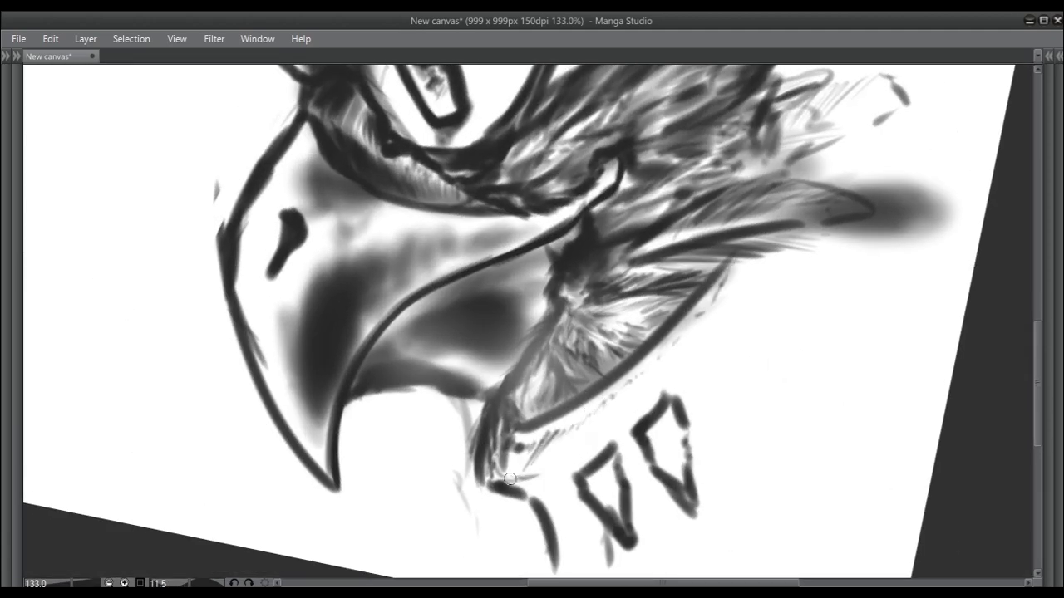
mouse_move(510, 480)
mouse_down()
mouse_move(590, 432)
mouse_move(742, 270)
mouse_move(682, 367)
mouse_up()
scroll(562, 442, down, 2)
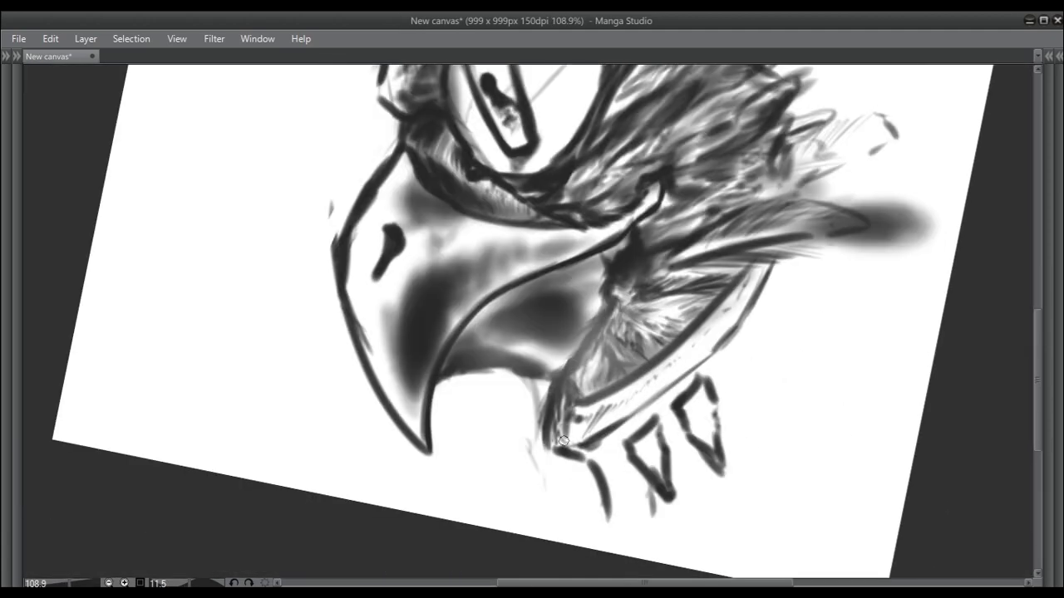
Add dark facets inside the two diamond shapes below the jaw and trim their outer edges into straight, sharp points.
scroll(642, 441, up, 5)
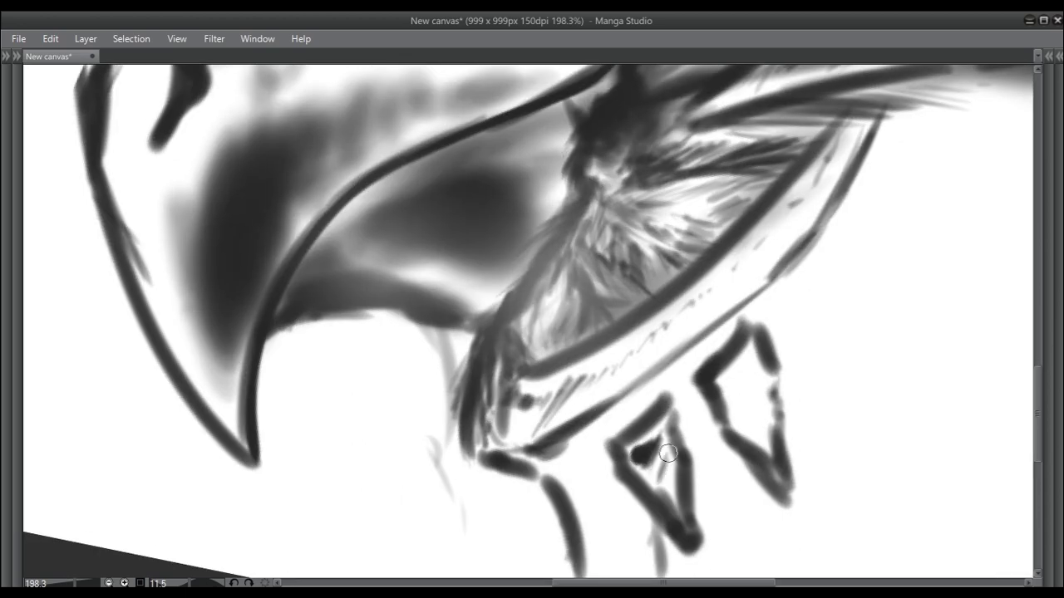
drag(752, 395, 759, 428)
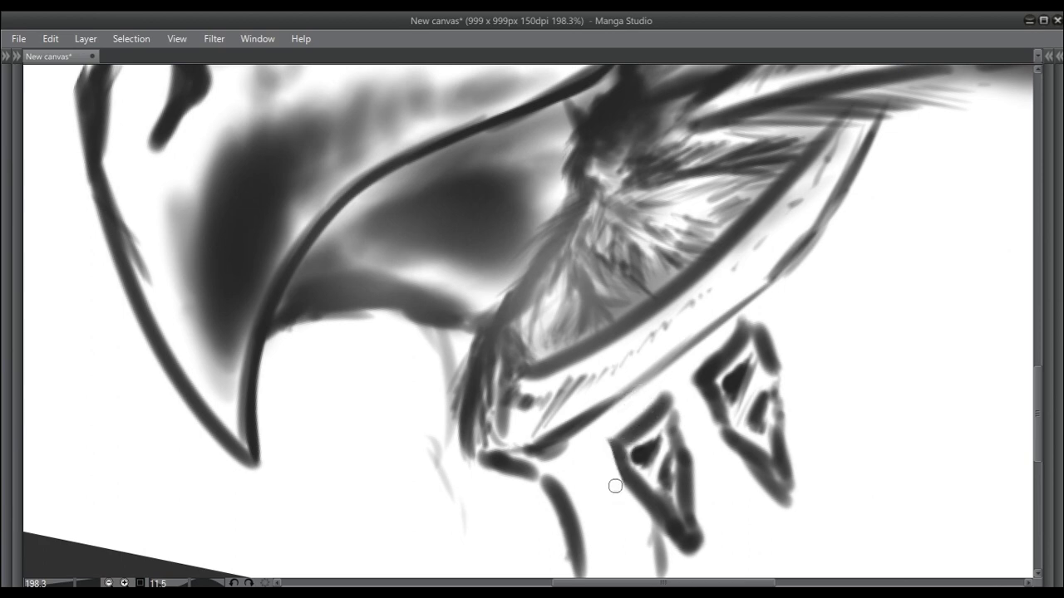
scroll(665, 515, down, 2)
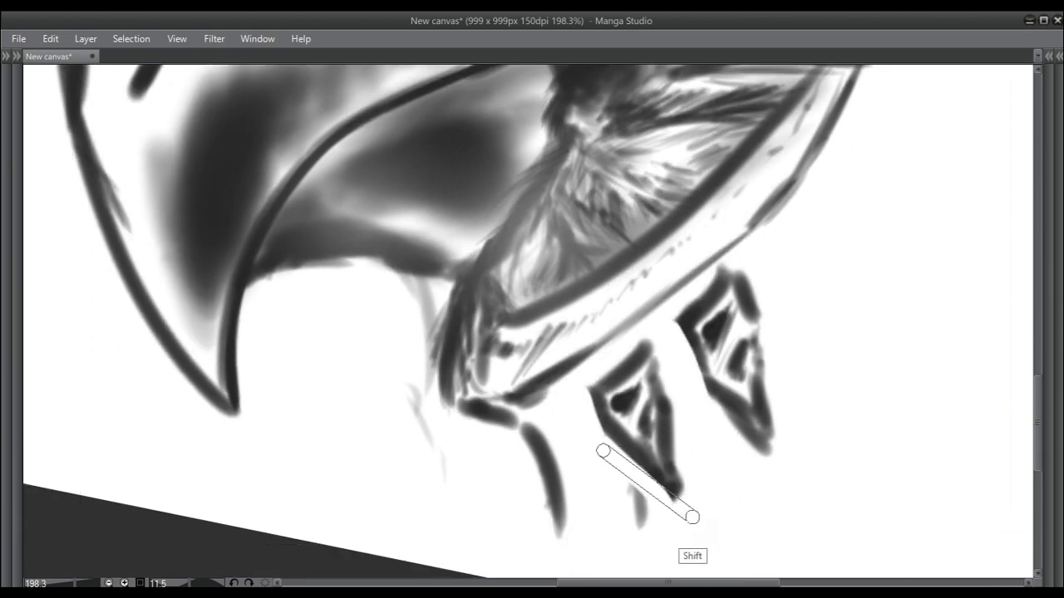
shift+click(675, 492)
click(768, 447)
shift+click(735, 265)
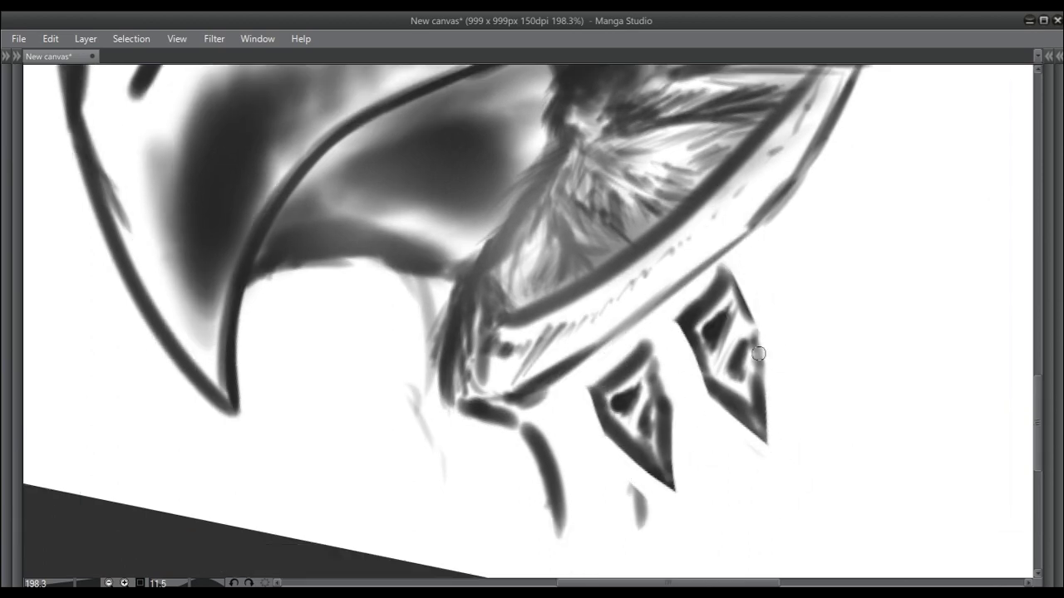
Shade the beak's front ridge dark and soft with a larger brush.
key(ctrl+0)
scroll(325, 309, up, 3)
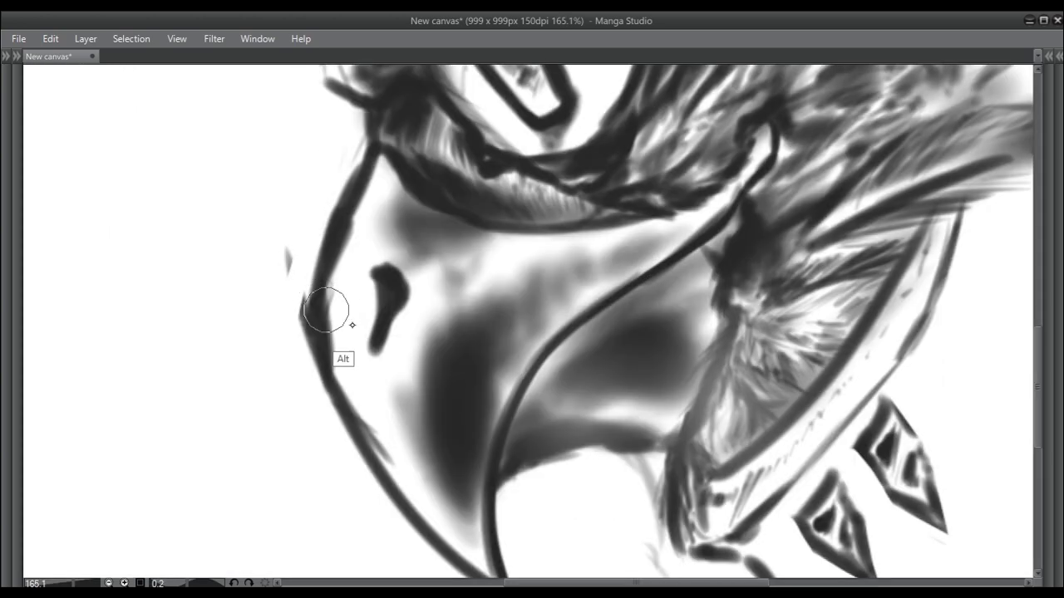
mouse_move(329, 342)
mouse_down()
mouse_move(352, 340)
mouse_move(340, 252)
mouse_move(365, 411)
mouse_move(309, 320)
mouse_move(380, 423)
mouse_move(336, 359)
mouse_move(241, 100)
mouse_up()
scroll(515, 448, down, 3)
Shade the jaw band from its dark upper end and add soft grey tone around the diamonds and chin.
mouse_move(545, 453)
mouse_down()
mouse_move(527, 441)
mouse_move(540, 406)
mouse_up()
drag(564, 458, 572, 487)
mouse_move(628, 395)
mouse_down()
mouse_move(604, 428)
mouse_move(656, 435)
mouse_move(623, 404)
mouse_move(657, 465)
mouse_move(574, 499)
mouse_move(611, 407)
mouse_up()
scroll(611, 407, up, 3)
mouse_move(663, 330)
mouse_down()
mouse_move(582, 449)
mouse_move(515, 499)
mouse_move(581, 426)
mouse_up()
mouse_move(515, 498)
mouse_down()
mouse_move(478, 524)
mouse_move(565, 407)
mouse_move(529, 463)
mouse_move(569, 418)
mouse_up()
scroll(499, 499, down, 1)
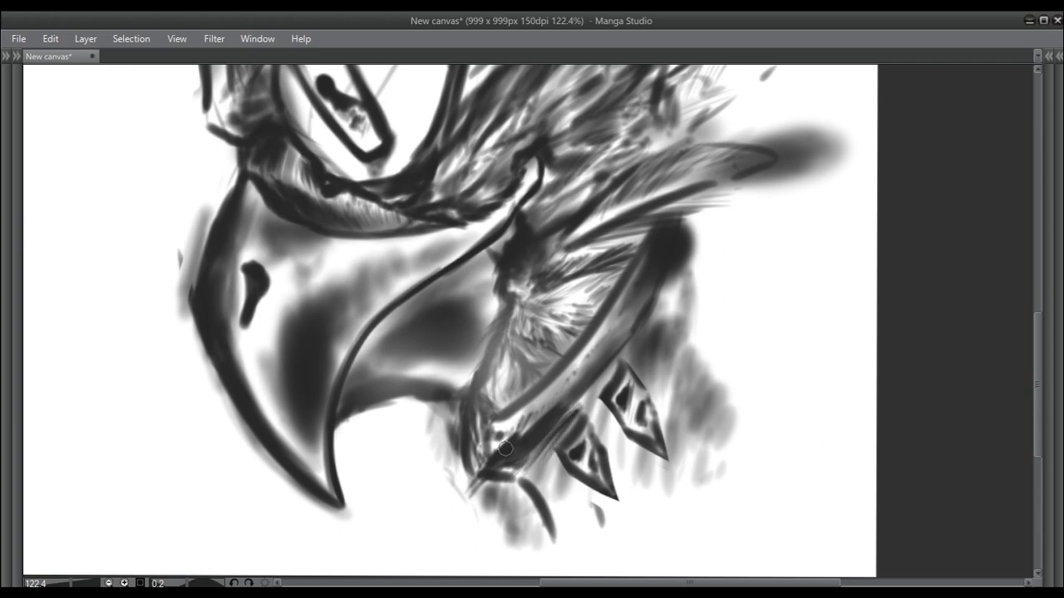
Rework the light and dark strokes at the lower end of the jaw band.
drag(505, 449, 581, 366)
key(ctrl+z)
mouse_move(482, 482)
mouse_down()
mouse_move(503, 471)
mouse_move(553, 494)
mouse_move(556, 411)
mouse_up()
key(ctrl+z)
drag(544, 457, 582, 403)
scroll(640, 391, down, 1)
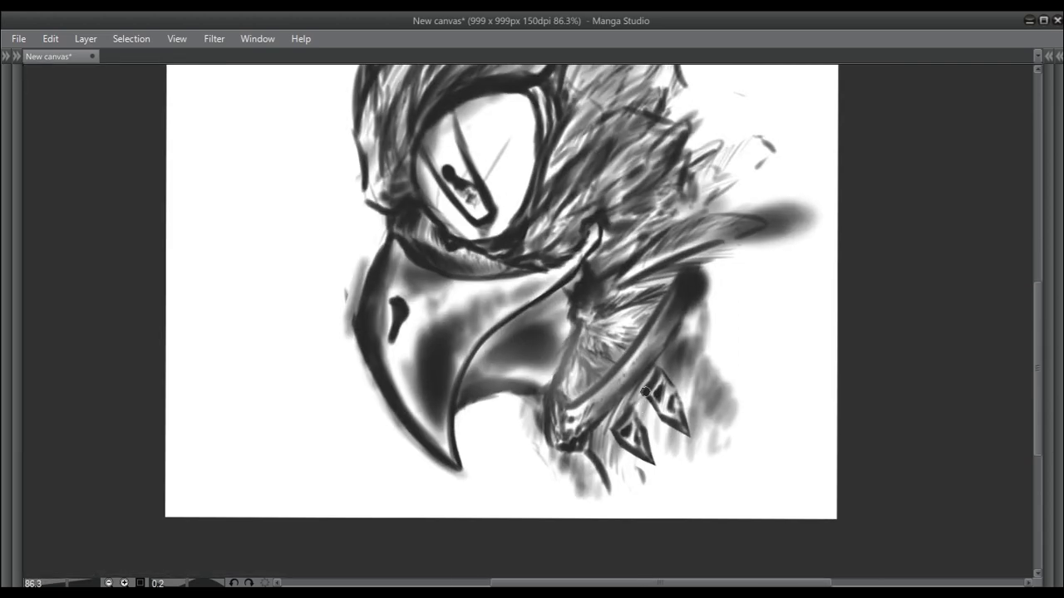
Paint dark, rough feather strokes below the lower end of the jaw band to suggest the neck.
key(ctrl+alt)
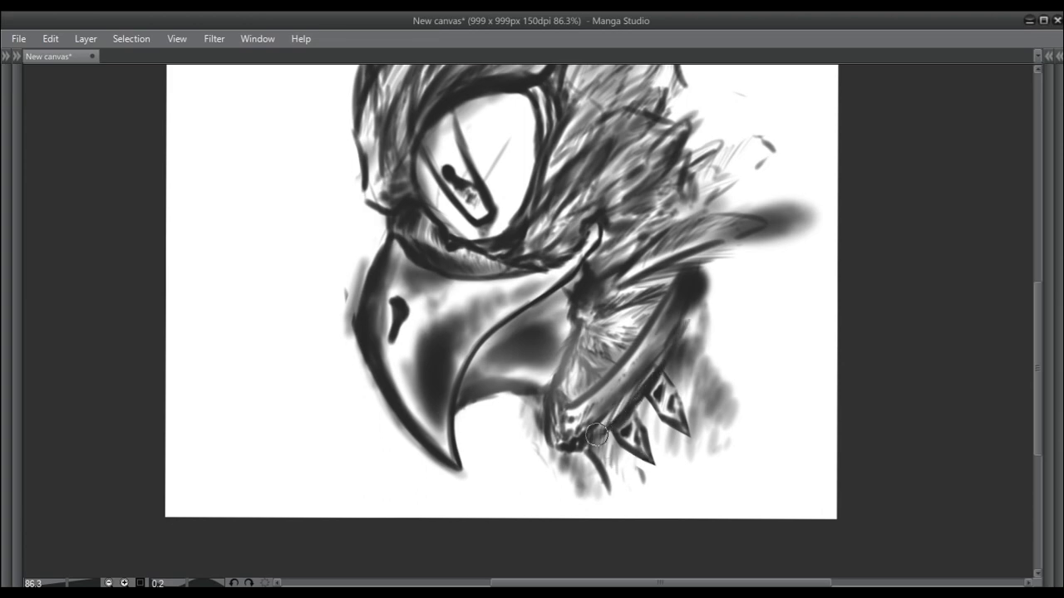
mouse_move(581, 453)
mouse_down()
mouse_move(591, 494)
mouse_move(579, 458)
mouse_up()
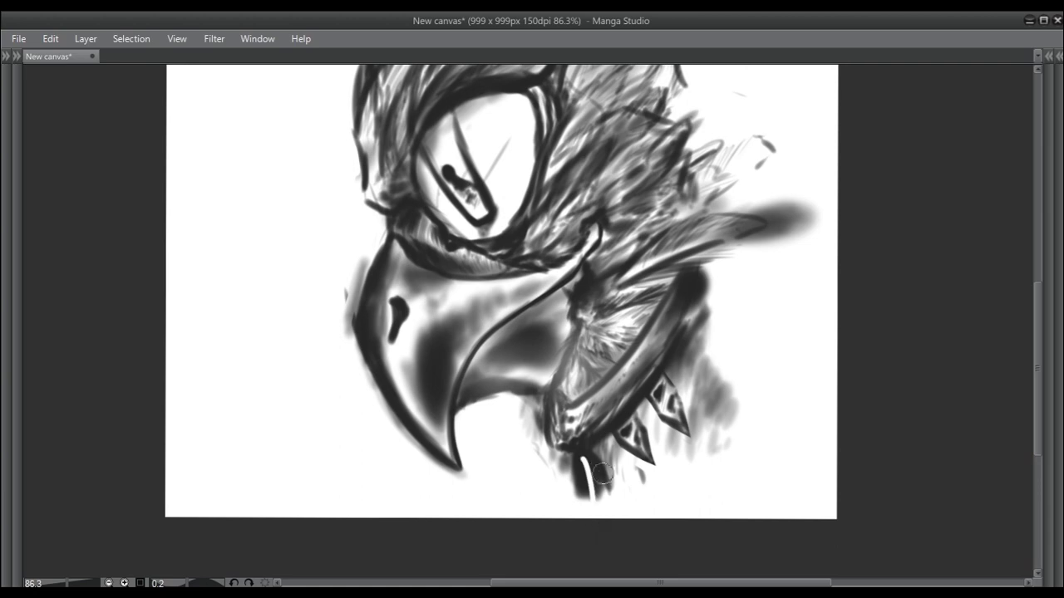
mouse_move(588, 461)
mouse_down()
mouse_move(593, 487)
mouse_move(584, 468)
mouse_up()
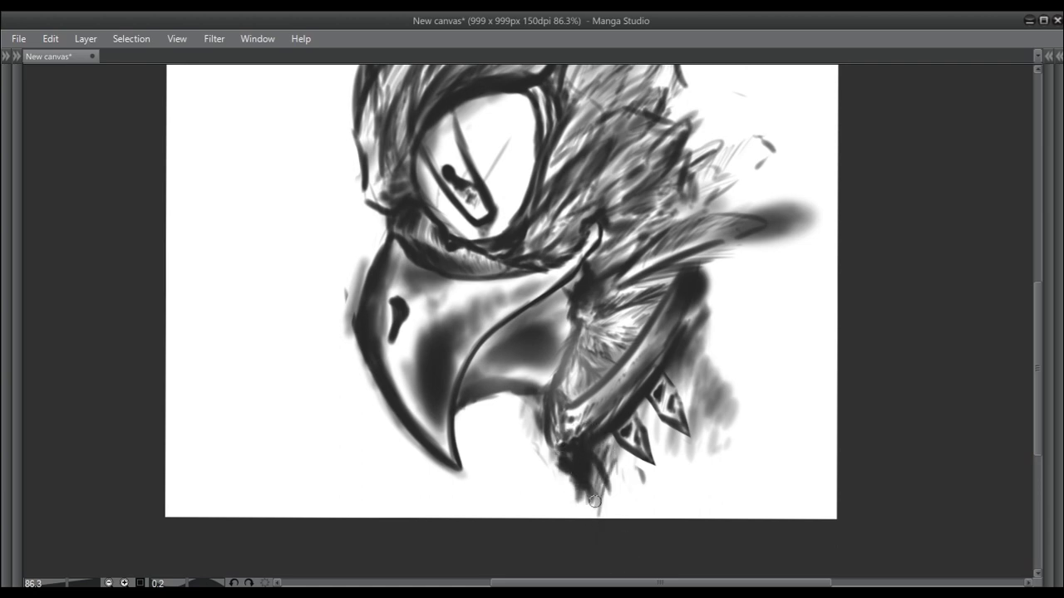
Soften the outer edges of the forehead, beak, diamonds and neck with an enlarged soft brush so they fade into the white background.
scroll(672, 453, down, 2)
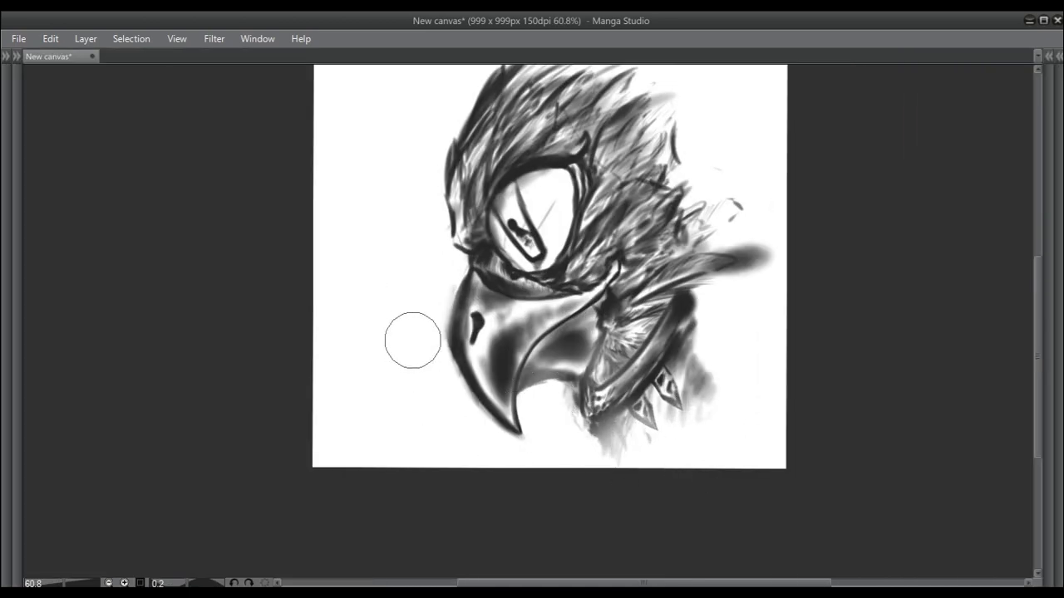
drag(450, 343, 470, 372)
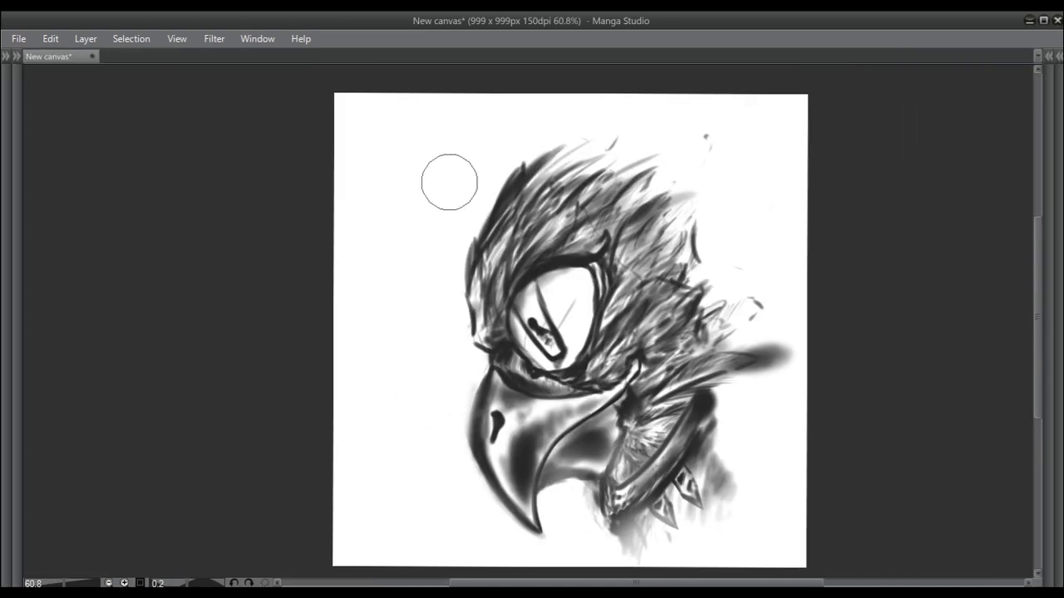
ctrl+click(475, 219)
ctrl+alt+click(452, 392)
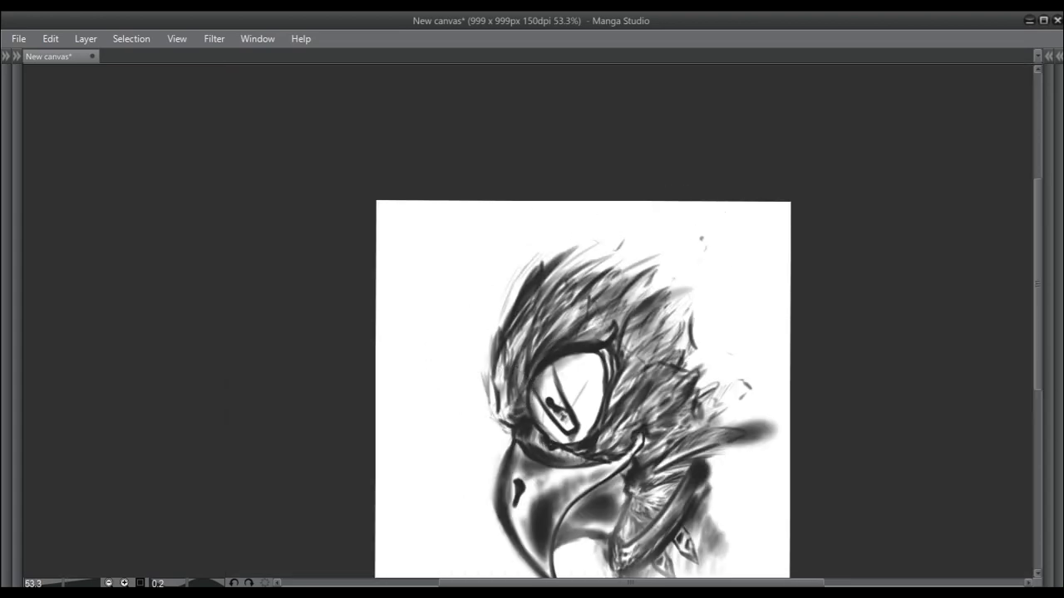
ctrl+alt+click(772, 392)
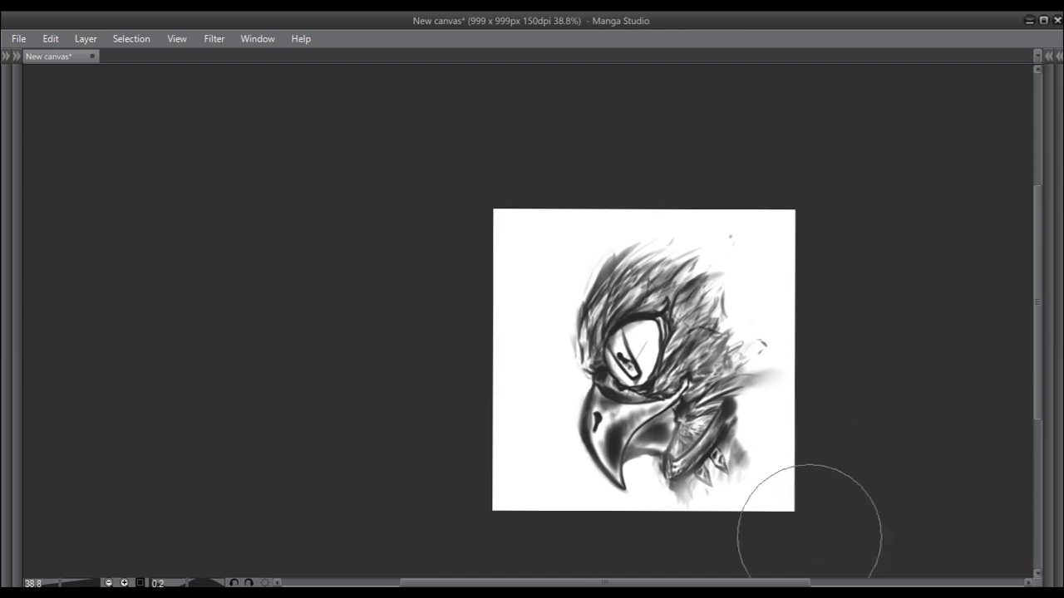
mouse_move(841, 374)
mouse_down()
mouse_move(845, 401)
mouse_move(760, 518)
mouse_up()
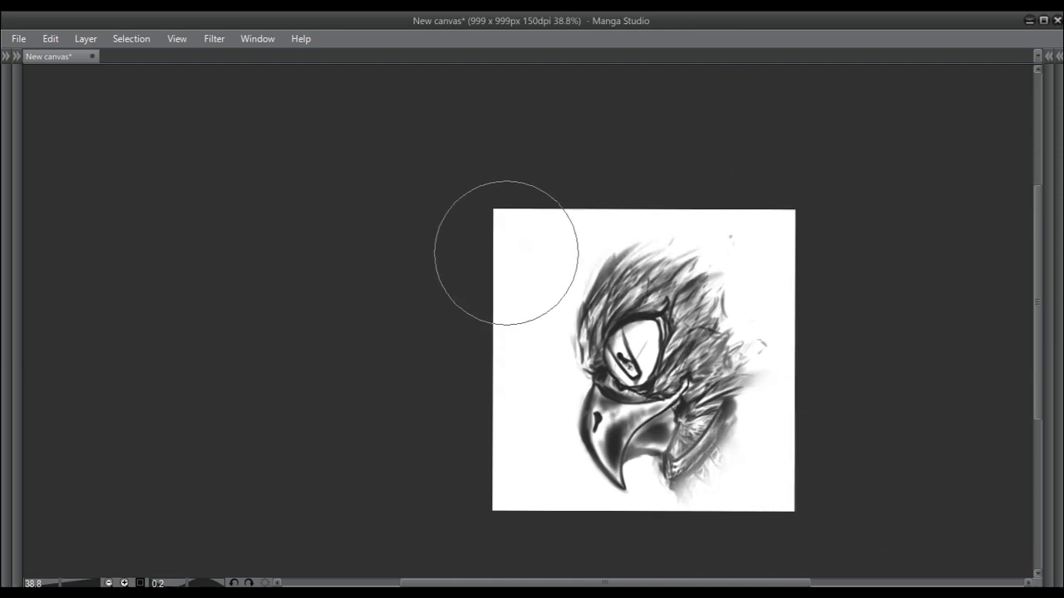
drag(487, 451, 458, 422)
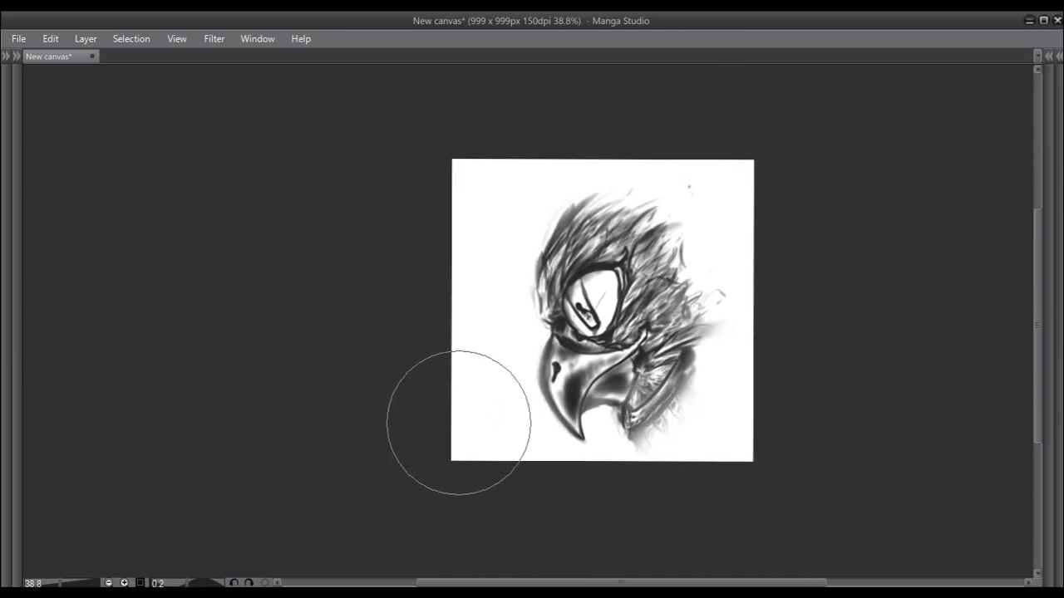
Add faint grey shading strokes to the white of the eye behind the slit pupil.
scroll(639, 294, up, 2)
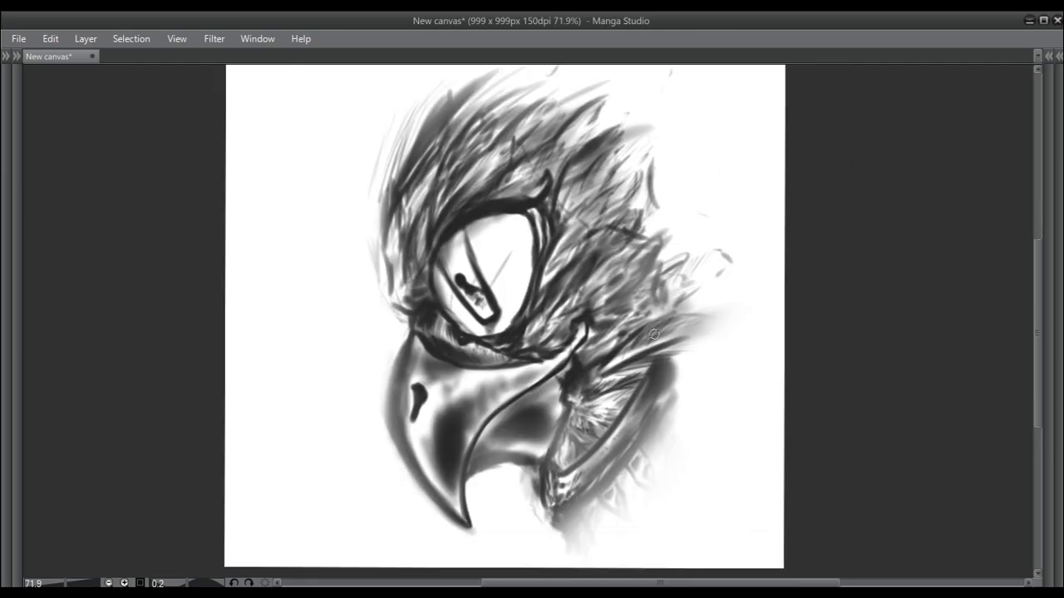
scroll(453, 338, up, 2)
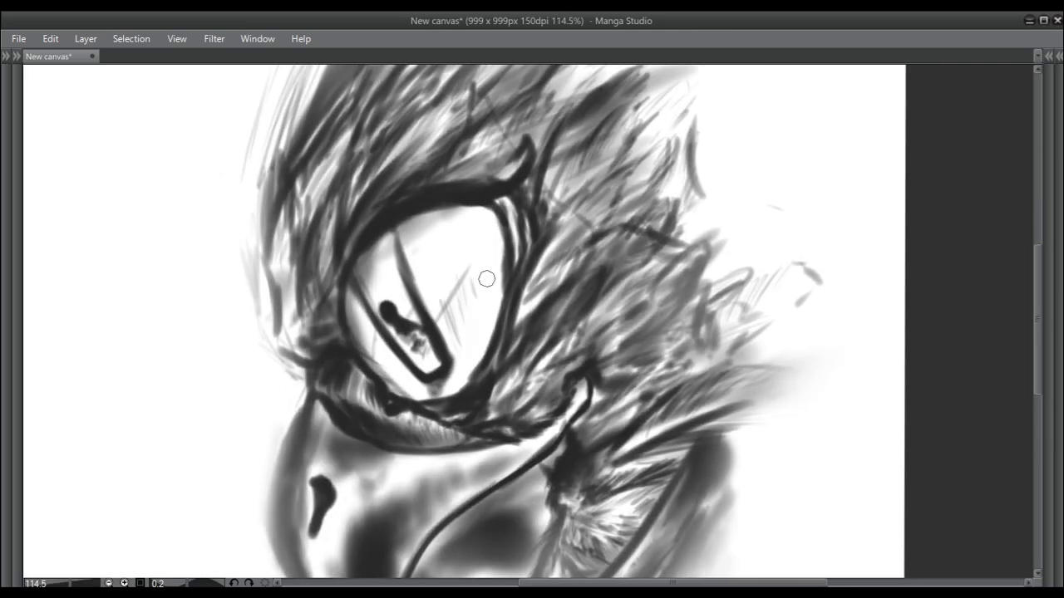
mouse_move(490, 336)
mouse_down()
mouse_move(473, 303)
mouse_move(457, 320)
mouse_move(475, 264)
mouse_up()
scroll(517, 306, down, 3)
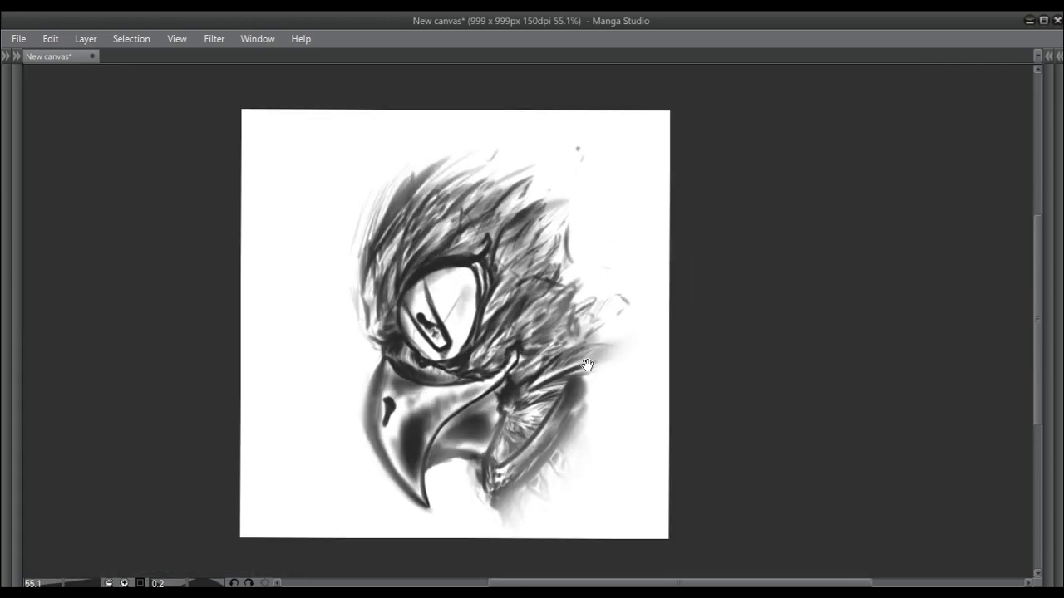
scroll(637, 272, up, 1)
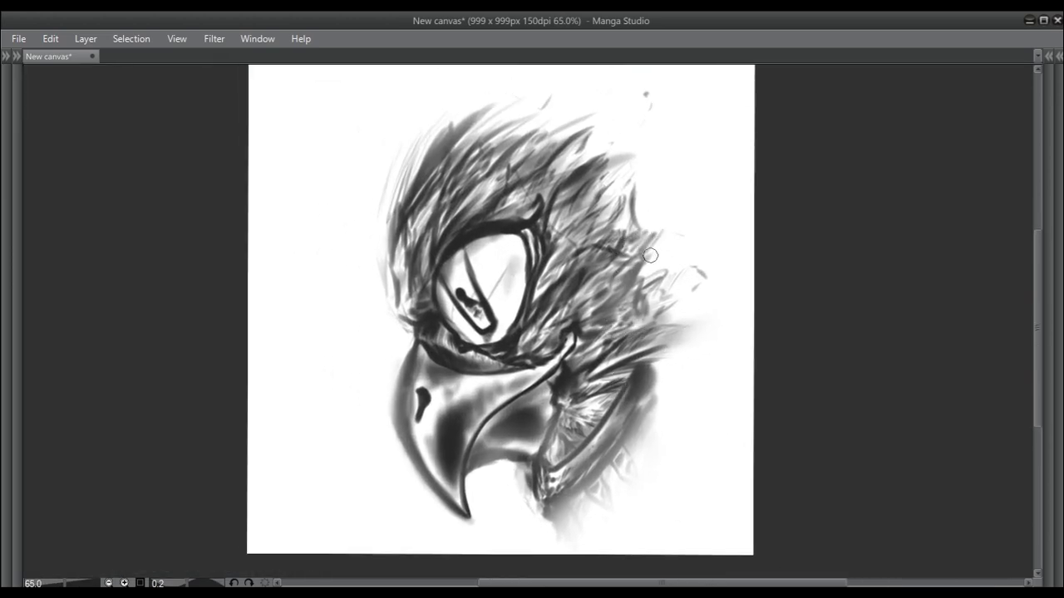